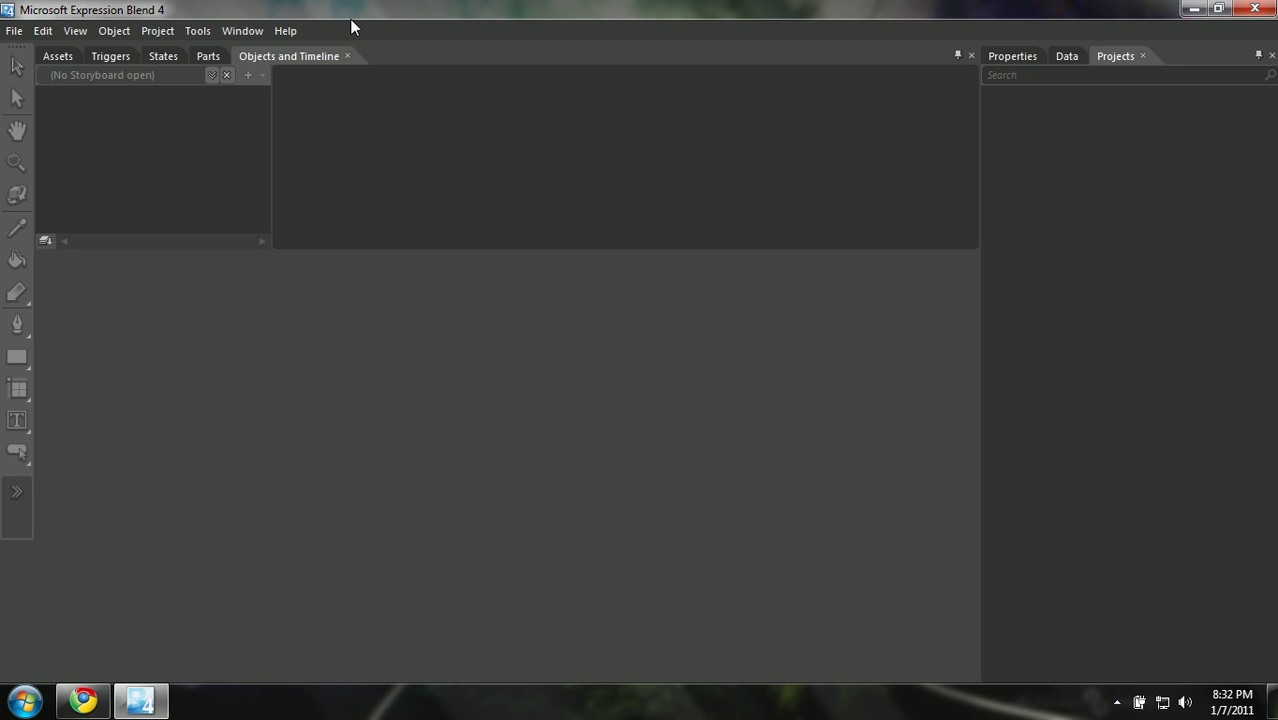
Step: Start a new Silverlight project using the Silverlight Application + Website template
left_click(13, 31)
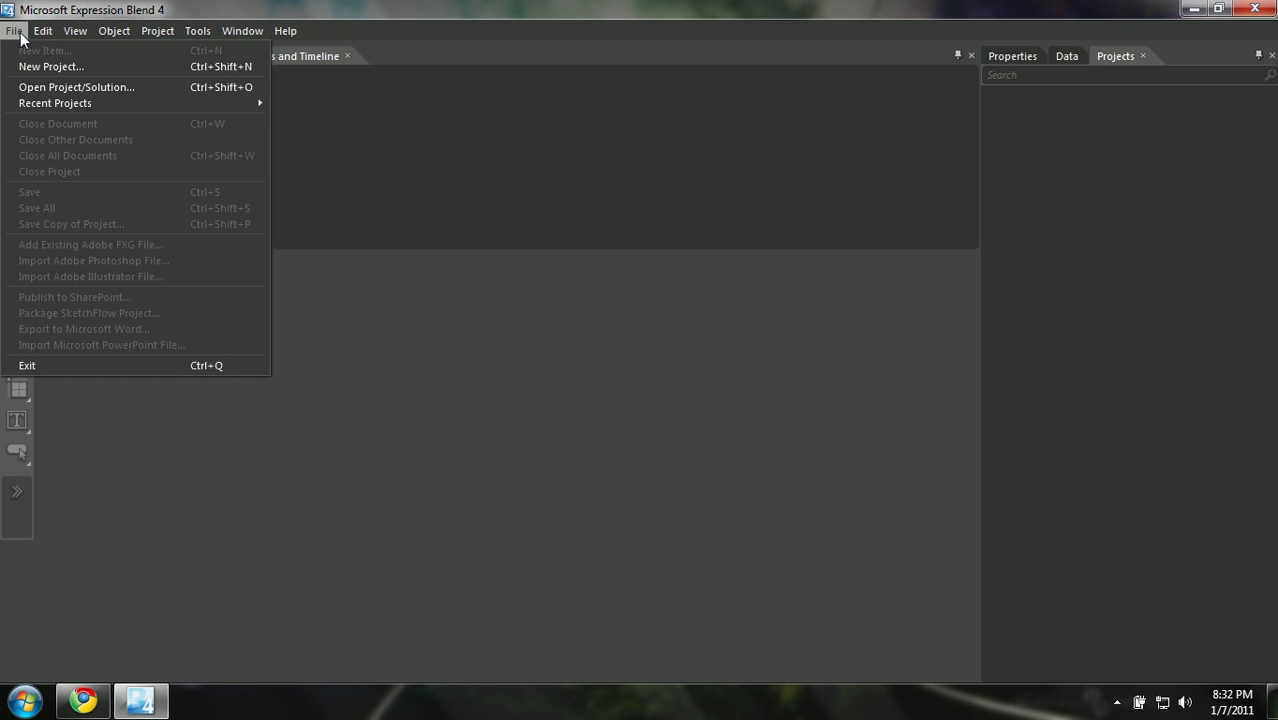
left_click(103, 68)
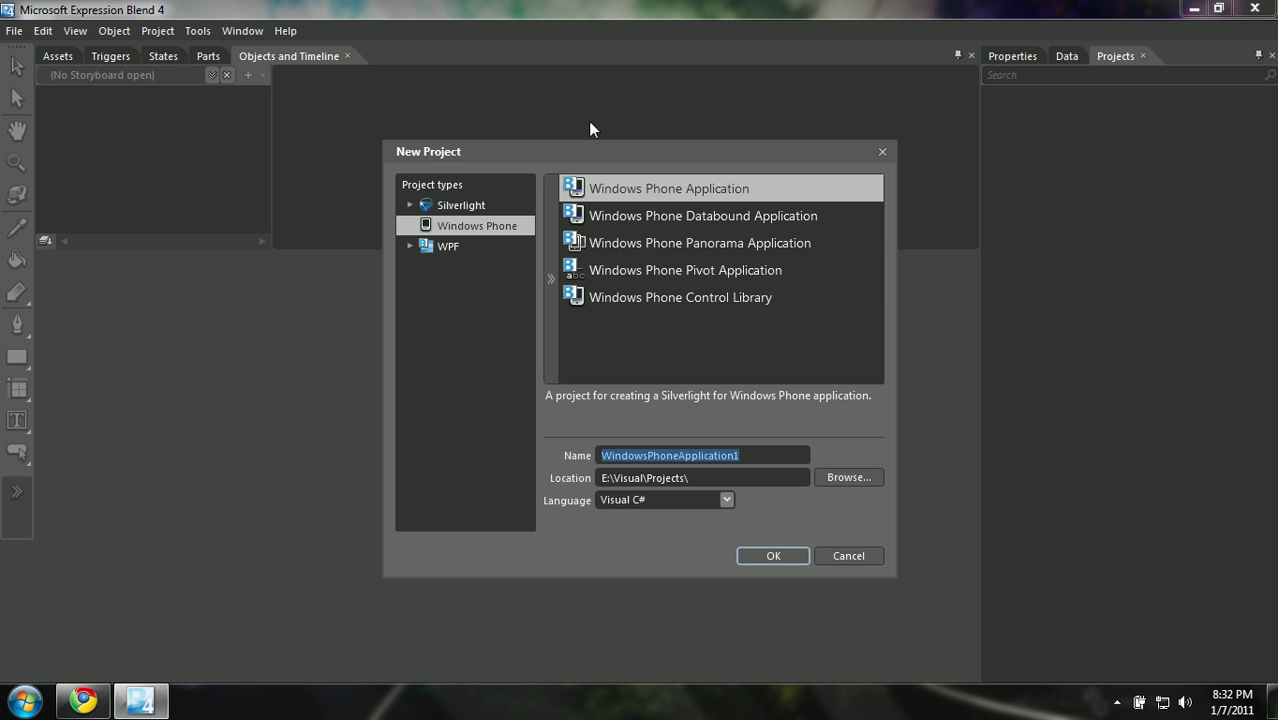
left_click_drag(563, 157, 524, 149)
left_click(405, 196)
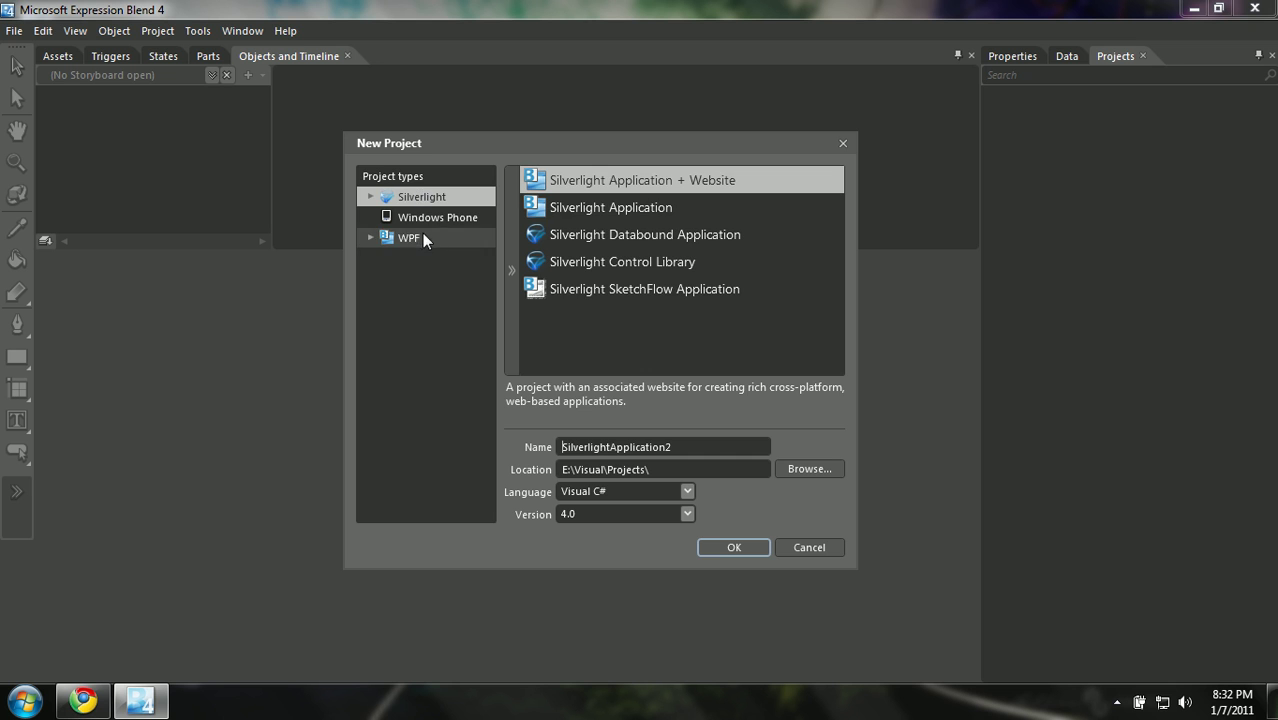
left_click(416, 238)
left_click(440, 199)
left_click_drag(670, 446, 564, 446)
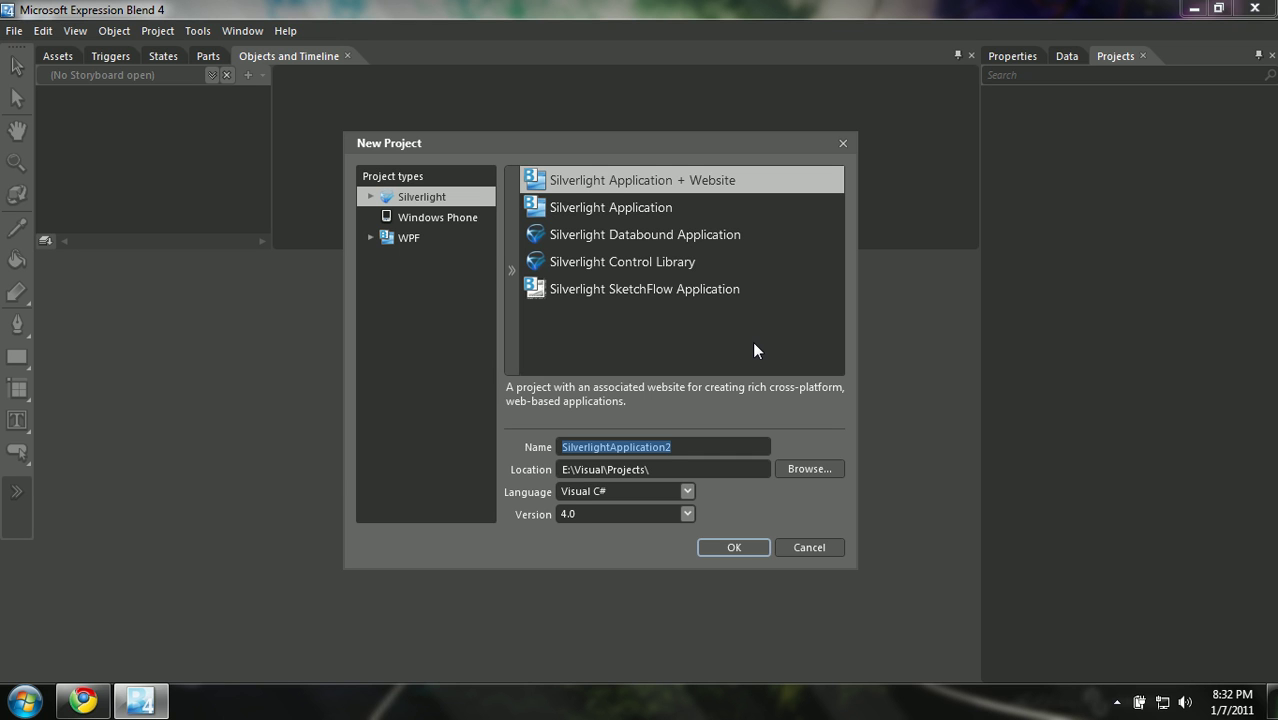
key("End")
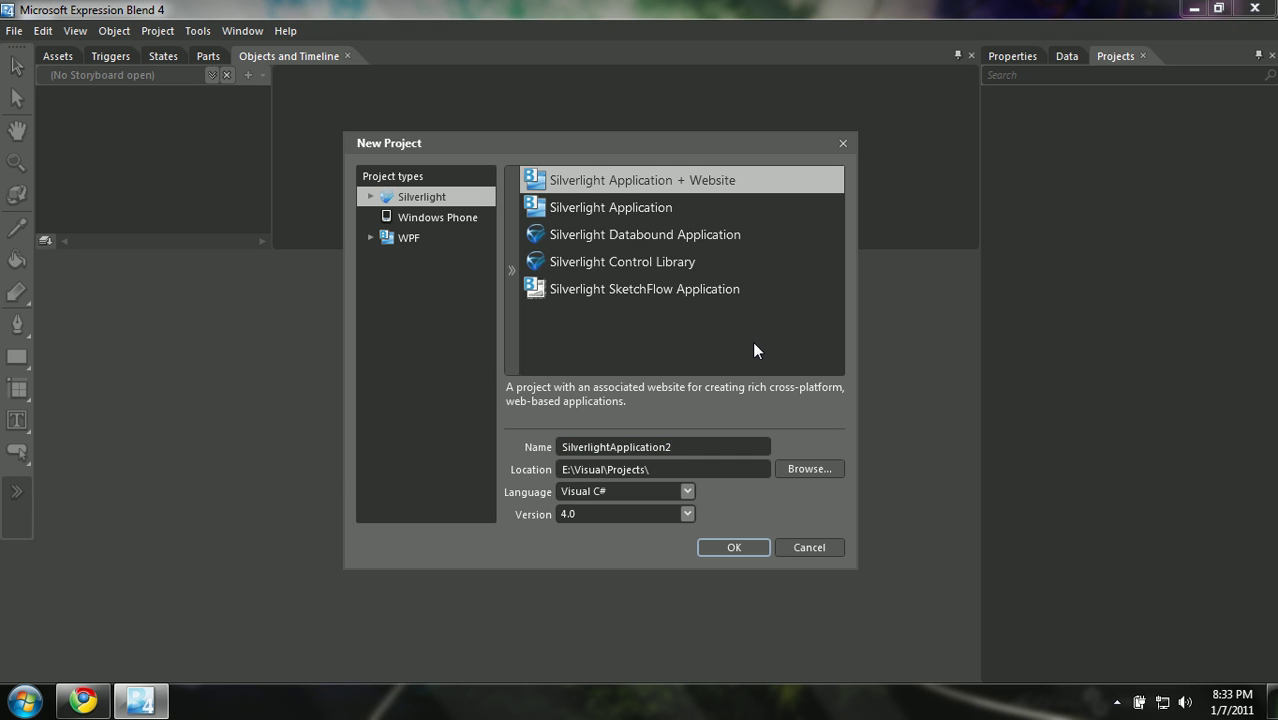
left_click(664, 212)
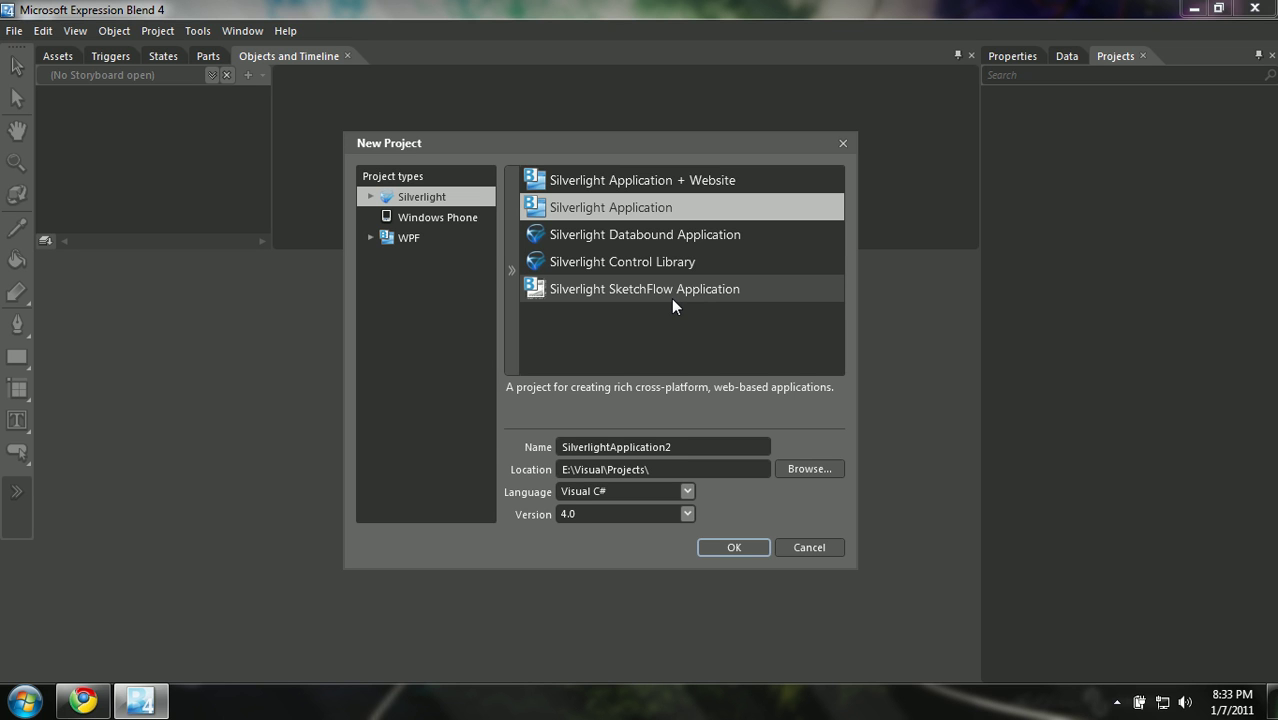
left_click(699, 180)
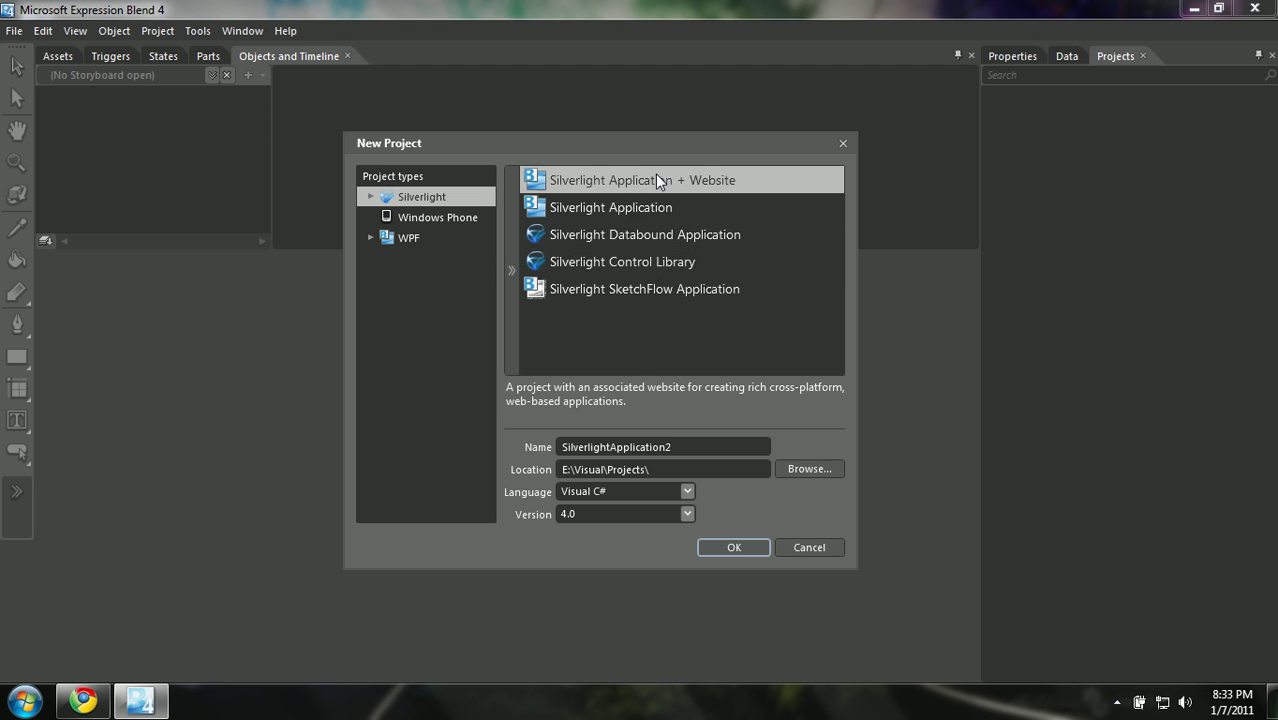
Step: Name the new project TestSilverlight and create it
left_click_drag(695, 446, 565, 457)
type("TestSilverlight")
key("Return")
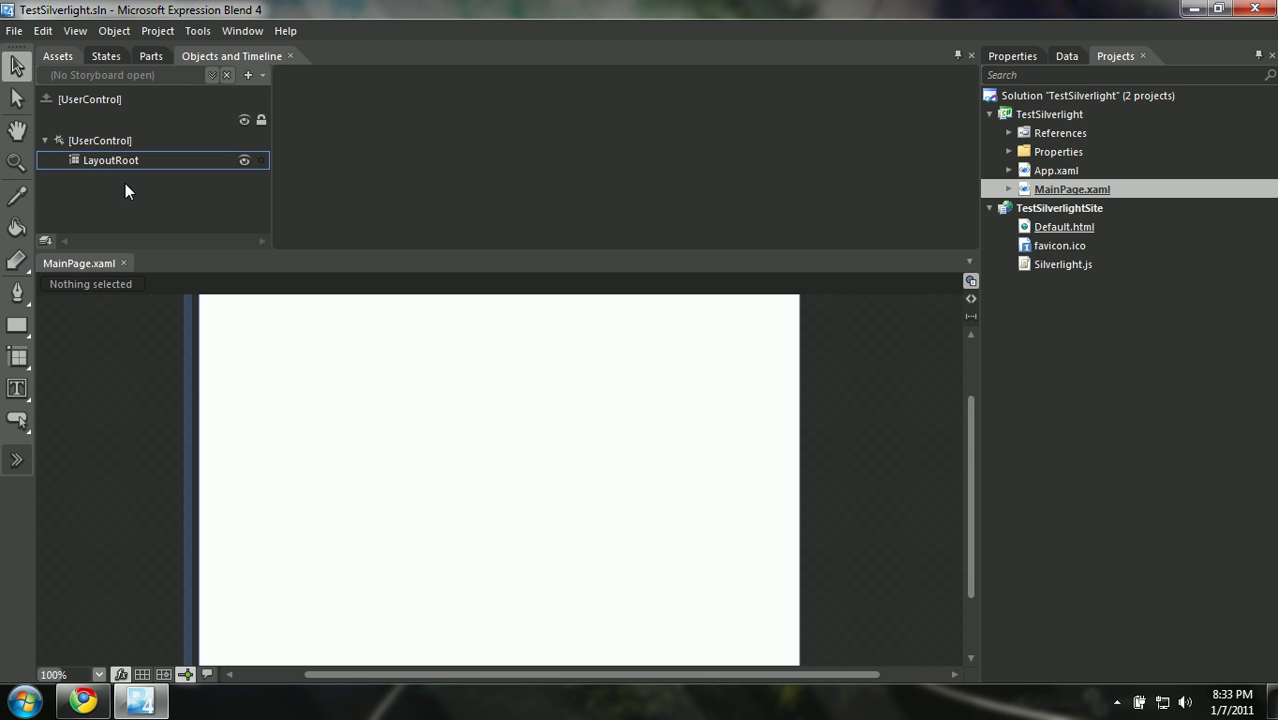
key("F3")
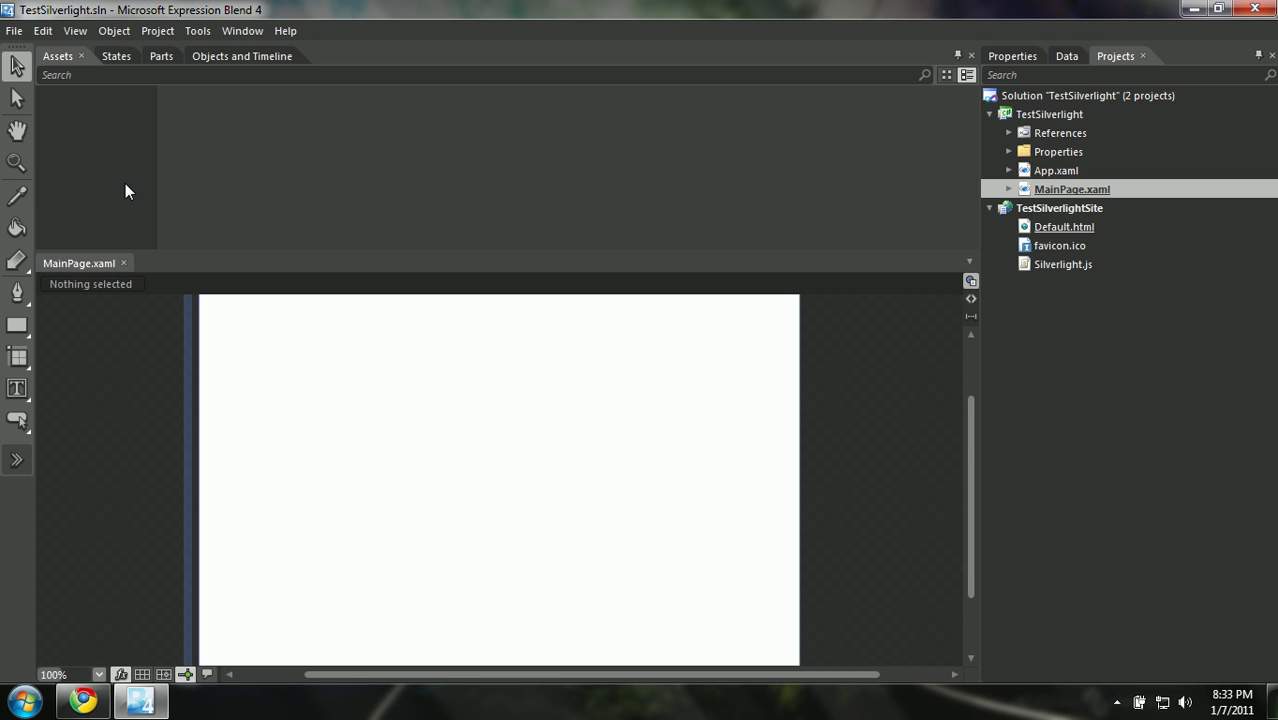
left_click(120, 57)
left_click(231, 57)
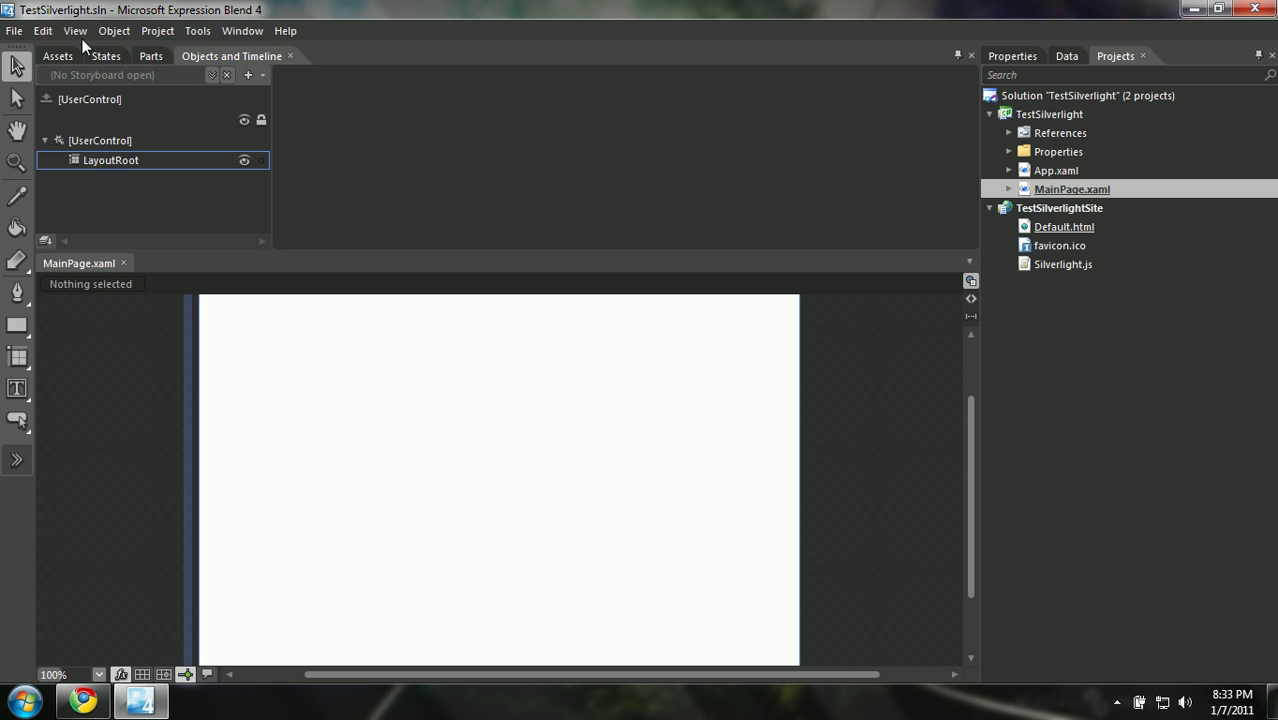
left_click(14, 31)
mouse_move(43, 31)
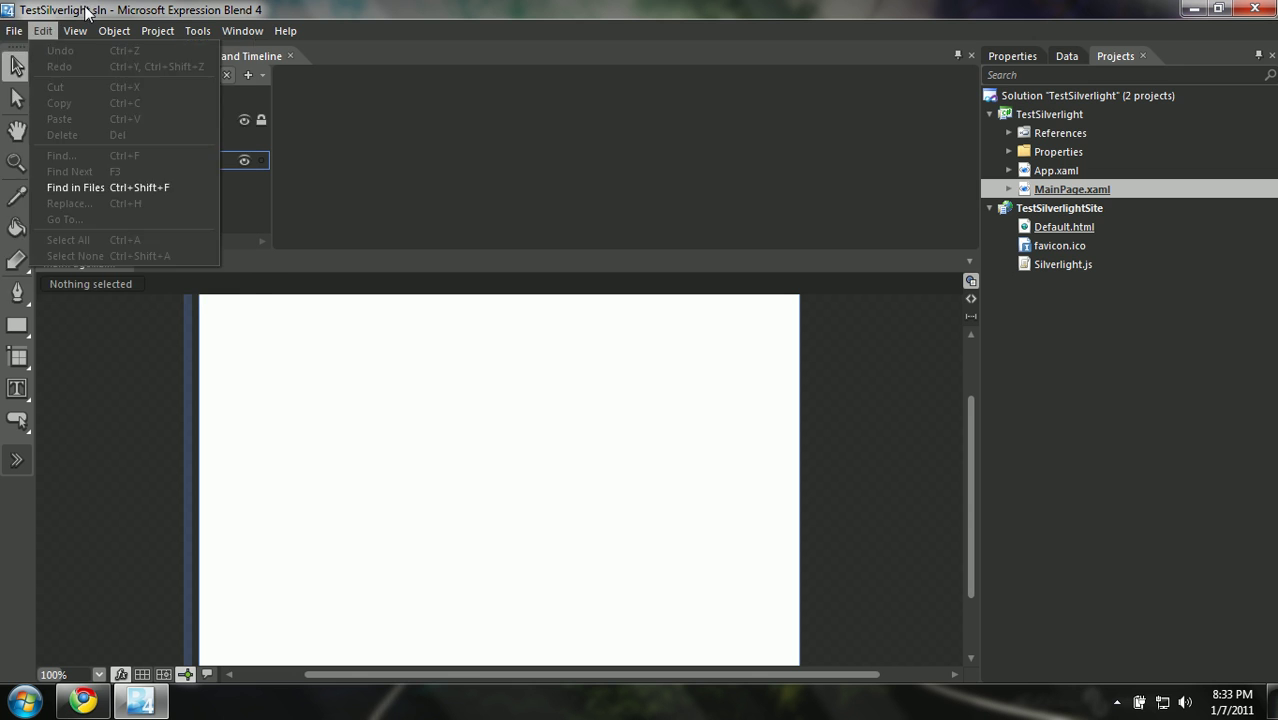
left_click(276, 406)
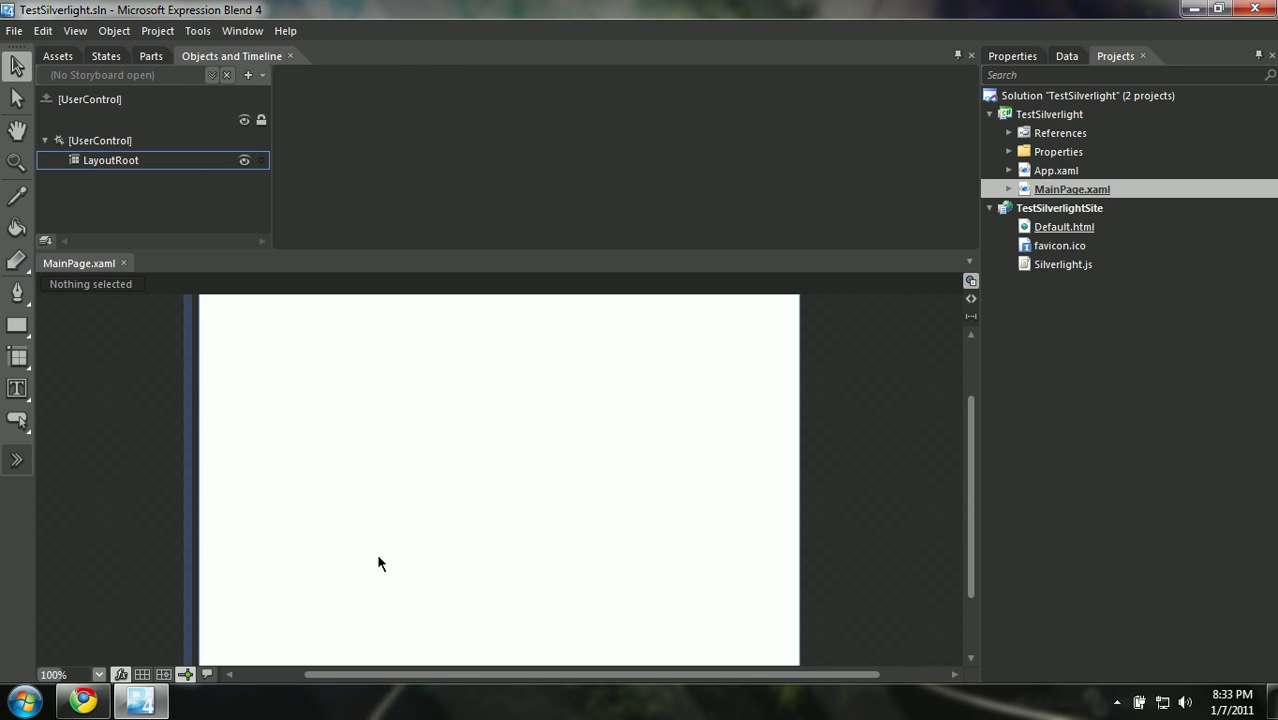
Step: Examine the properties of the UserControl and its LayoutRoot grid
left_click(127, 145)
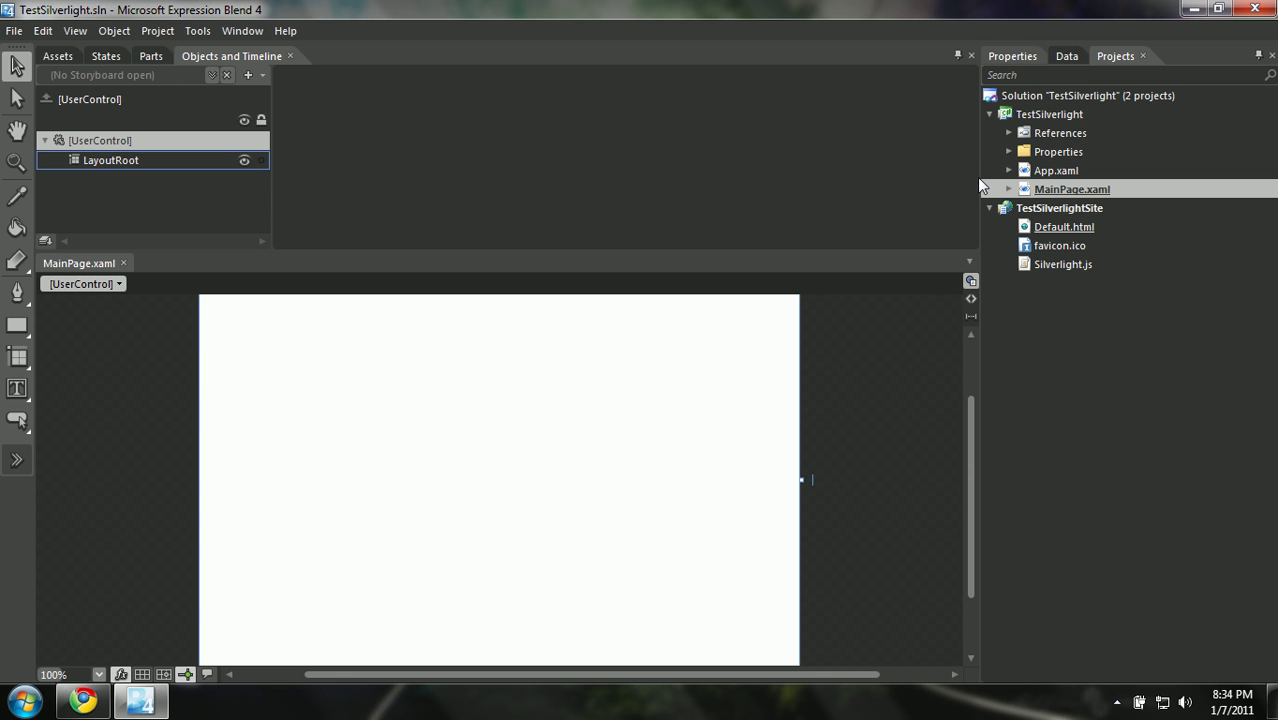
left_click(1012, 56)
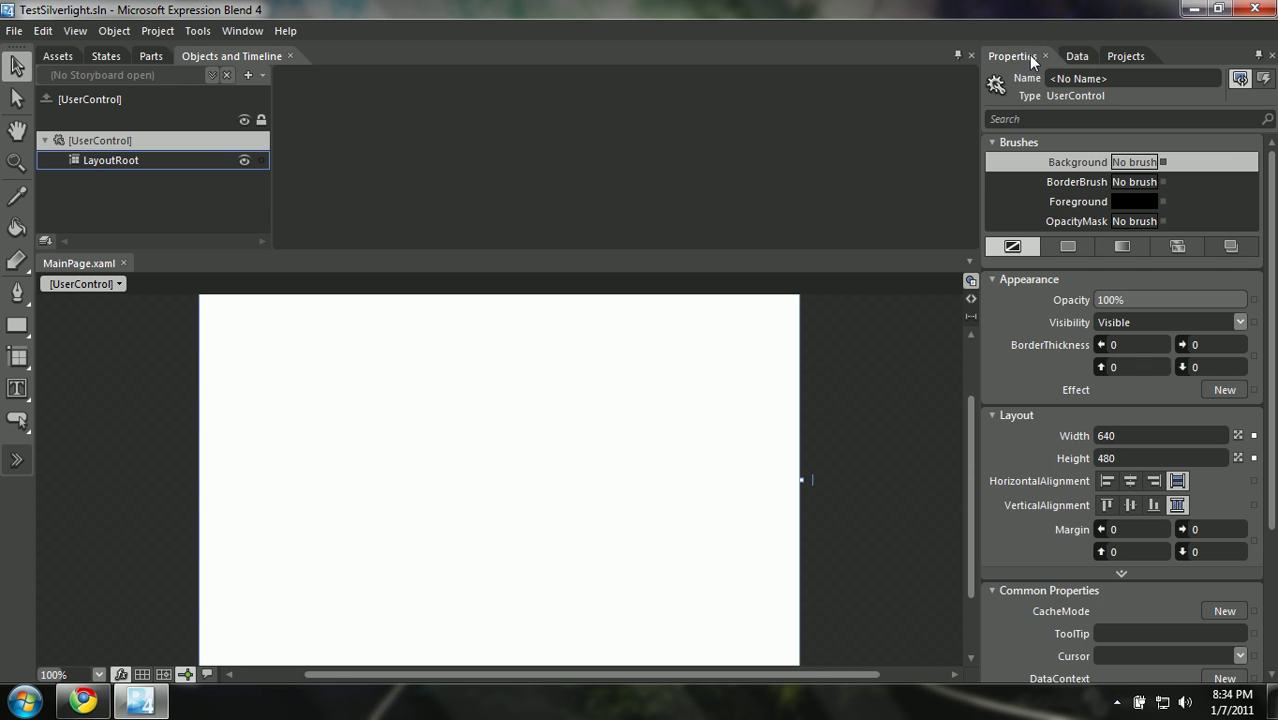
scroll(1264, 256, "down", 2)
scroll(1264, 256, "up", 2)
left_click(136, 166)
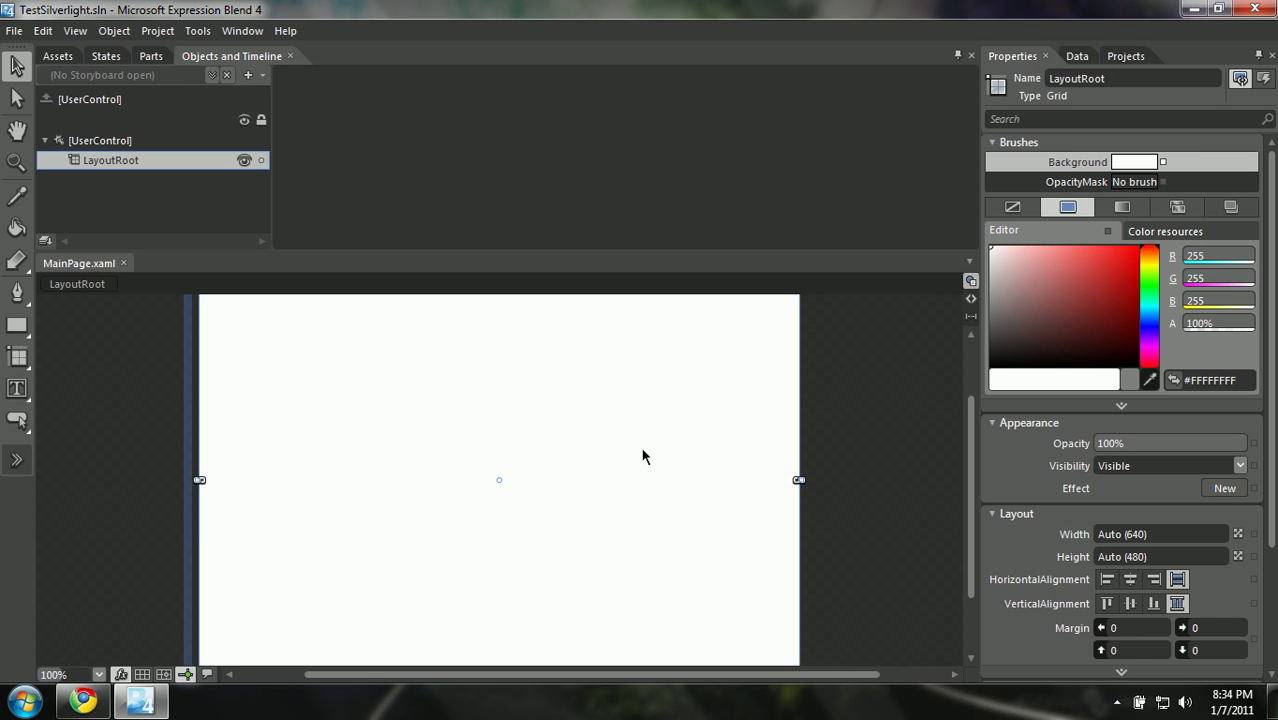
Step: Draw a rectangle covering the whole white page, about 640 by 480
scroll(830, 421, "down", 1)
left_click_drag(969, 469, 926, 450)
left_click(923, 452)
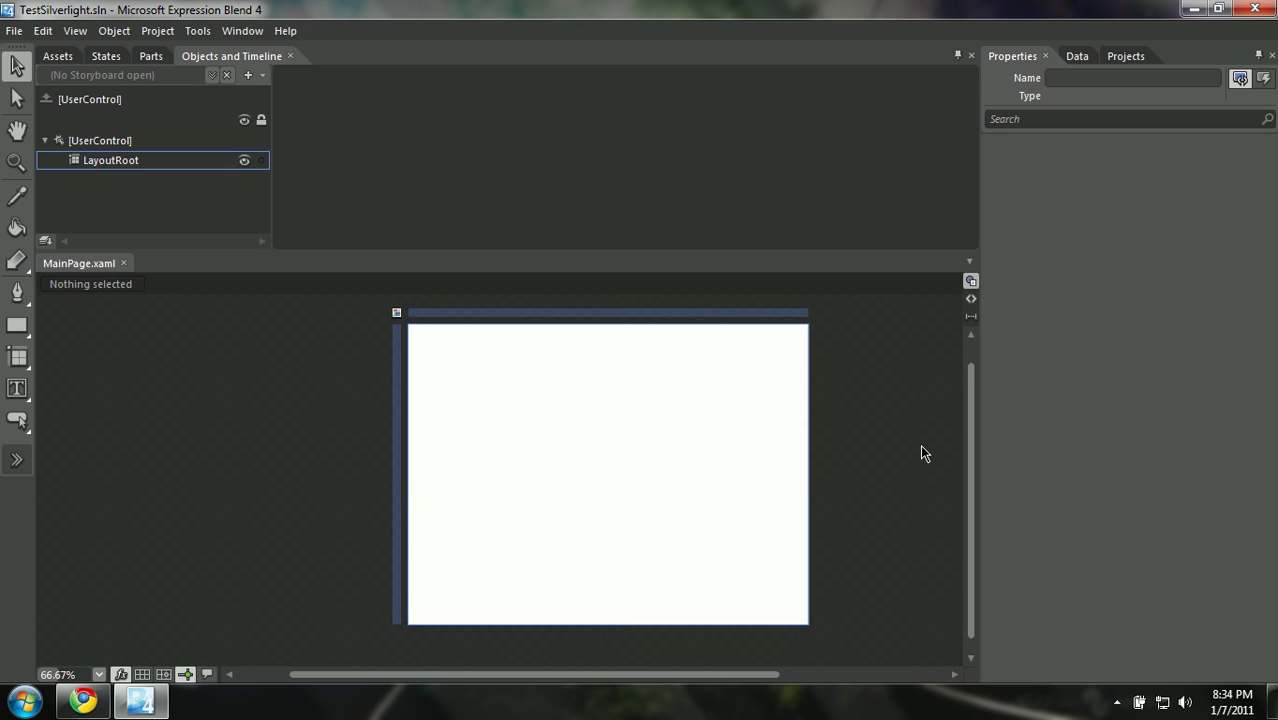
left_click(16, 324)
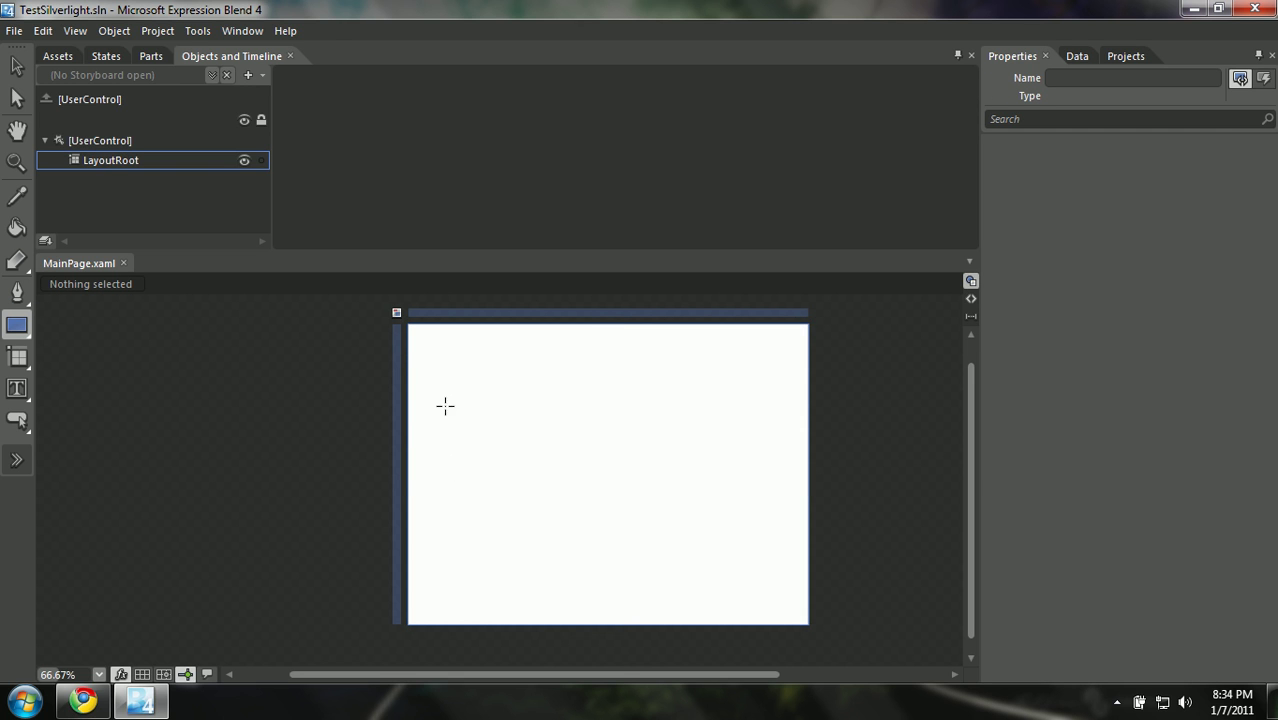
right_click(12, 328)
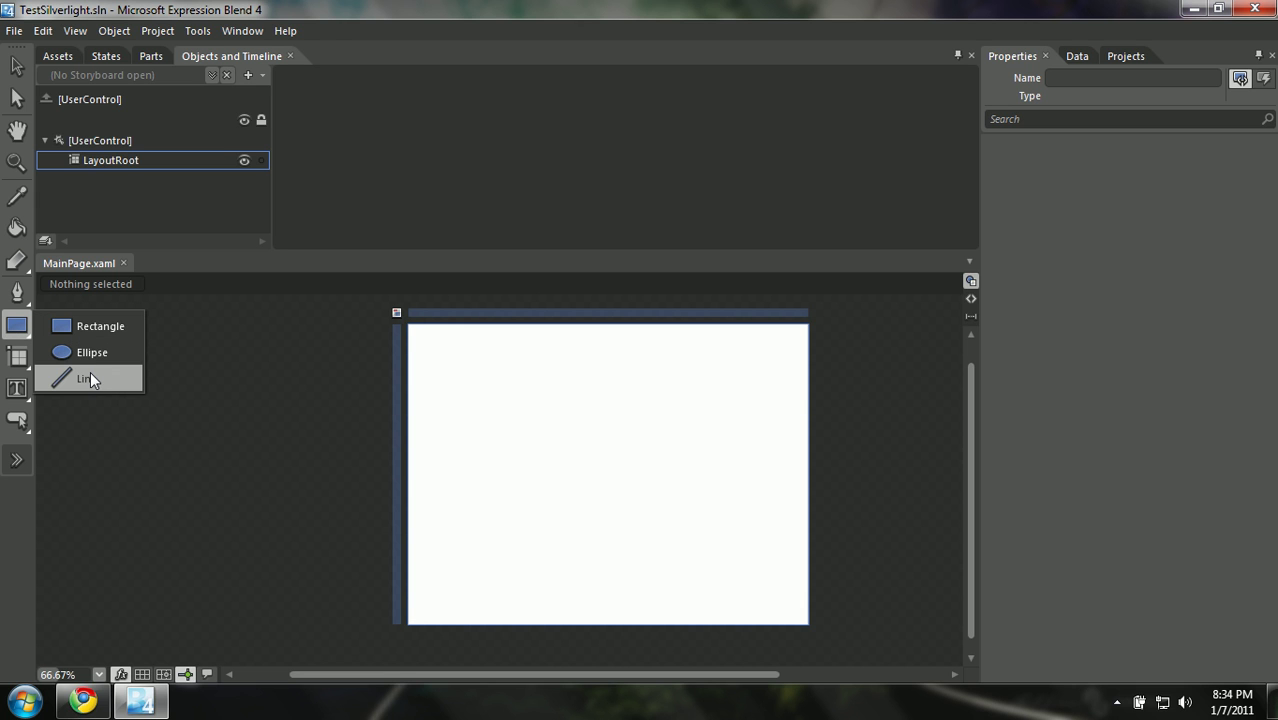
left_click(94, 328)
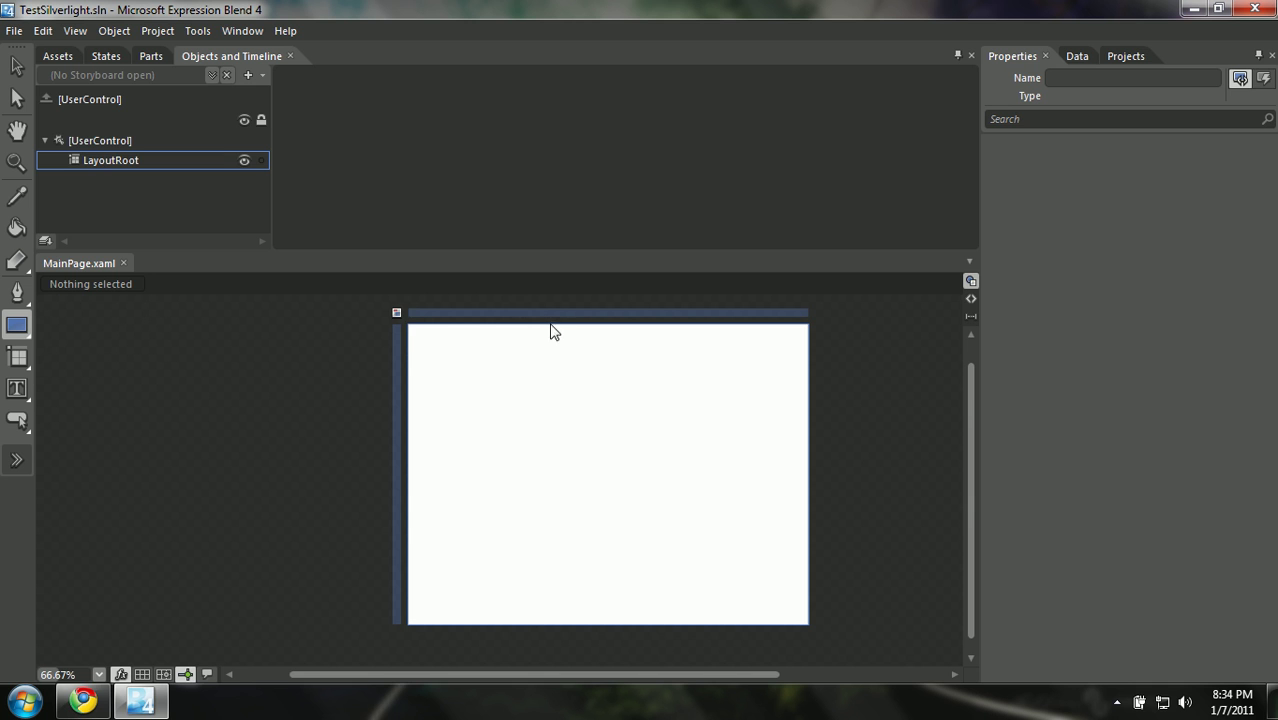
mouse_move(409, 323)
left_mouse_down()
mouse_move(451, 391)
mouse_move(745, 601)
mouse_move(808, 623)
left_mouse_up()
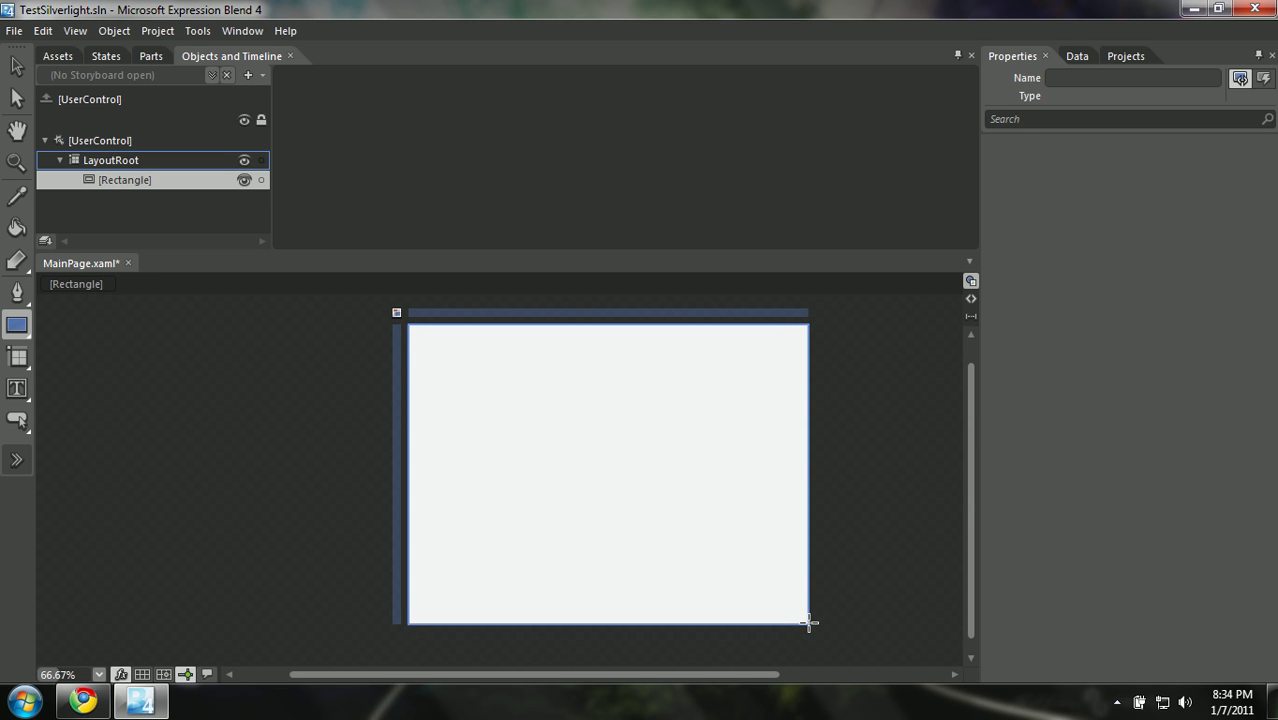
left_click(17, 66)
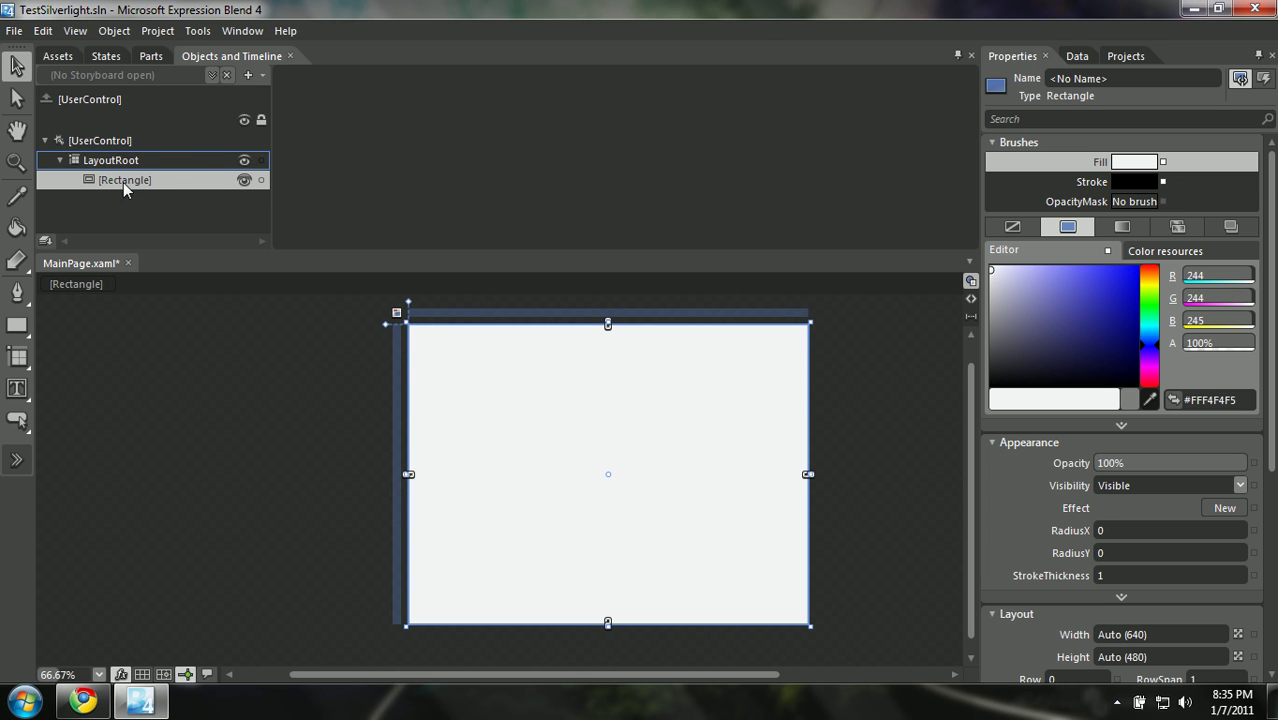
Step: Rename the rectangle as Background
double_click(153, 184)
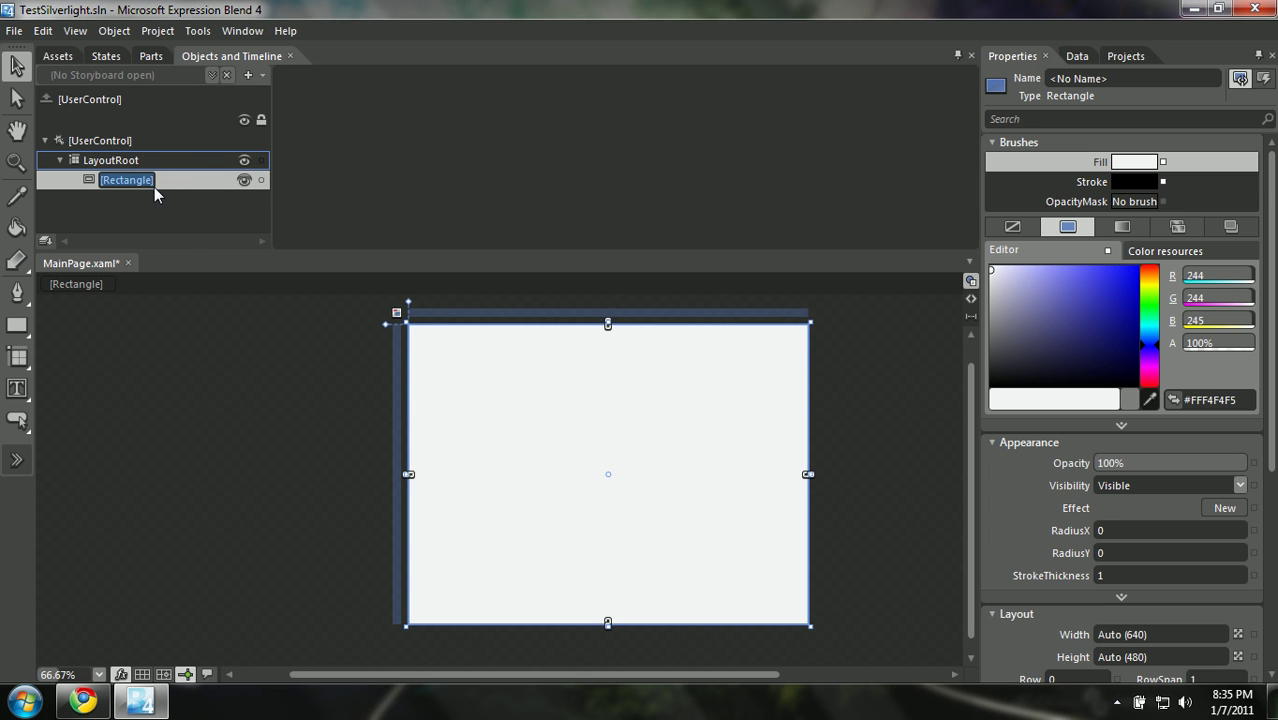
type("B")
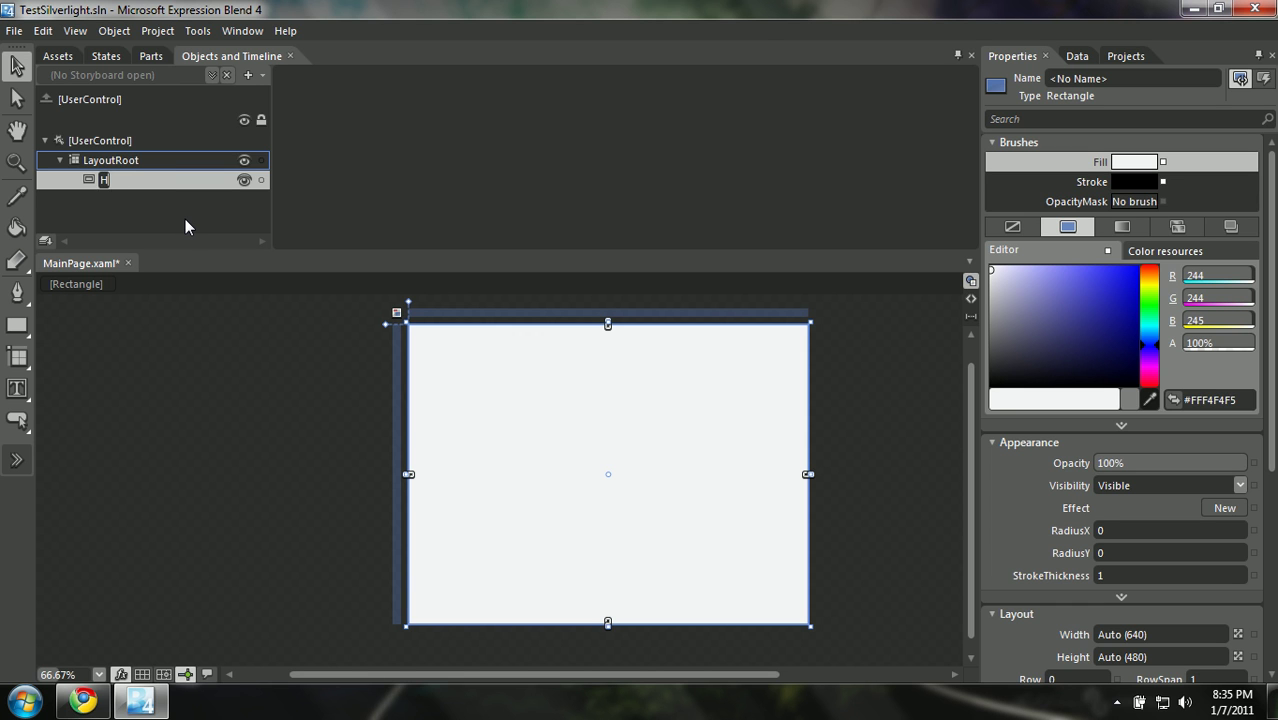
type("ackground")
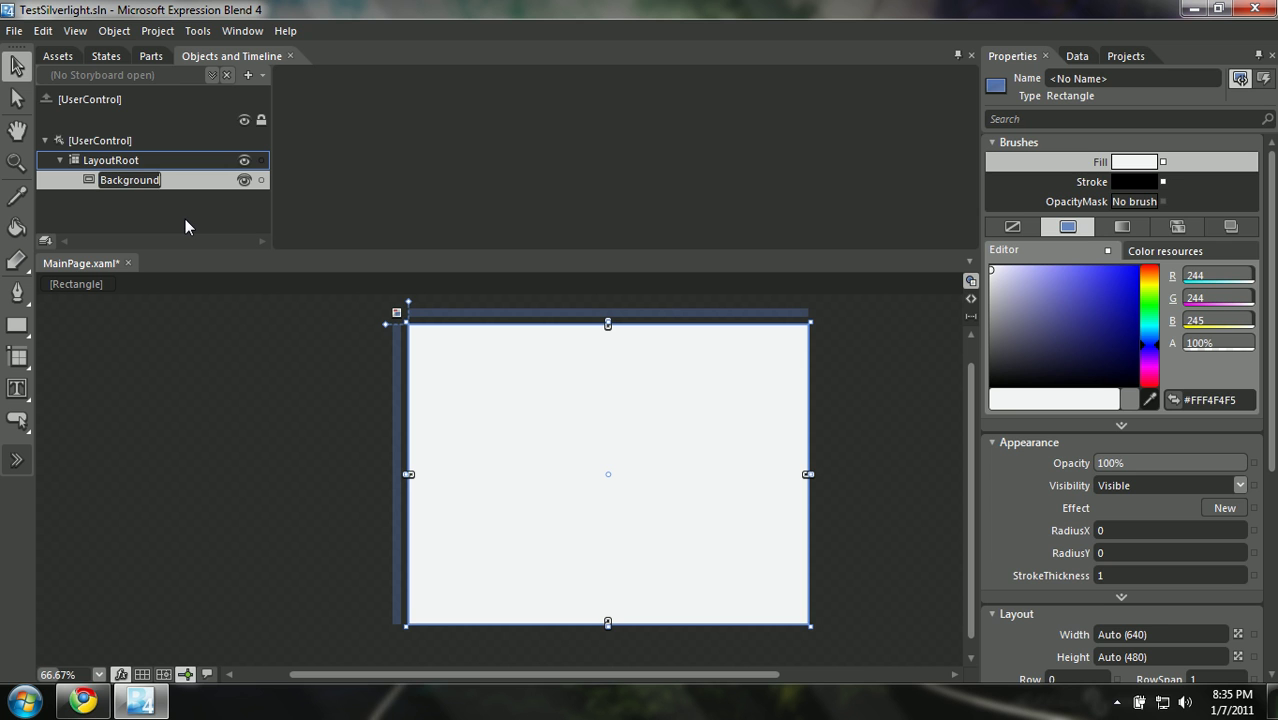
left_click(770, 402)
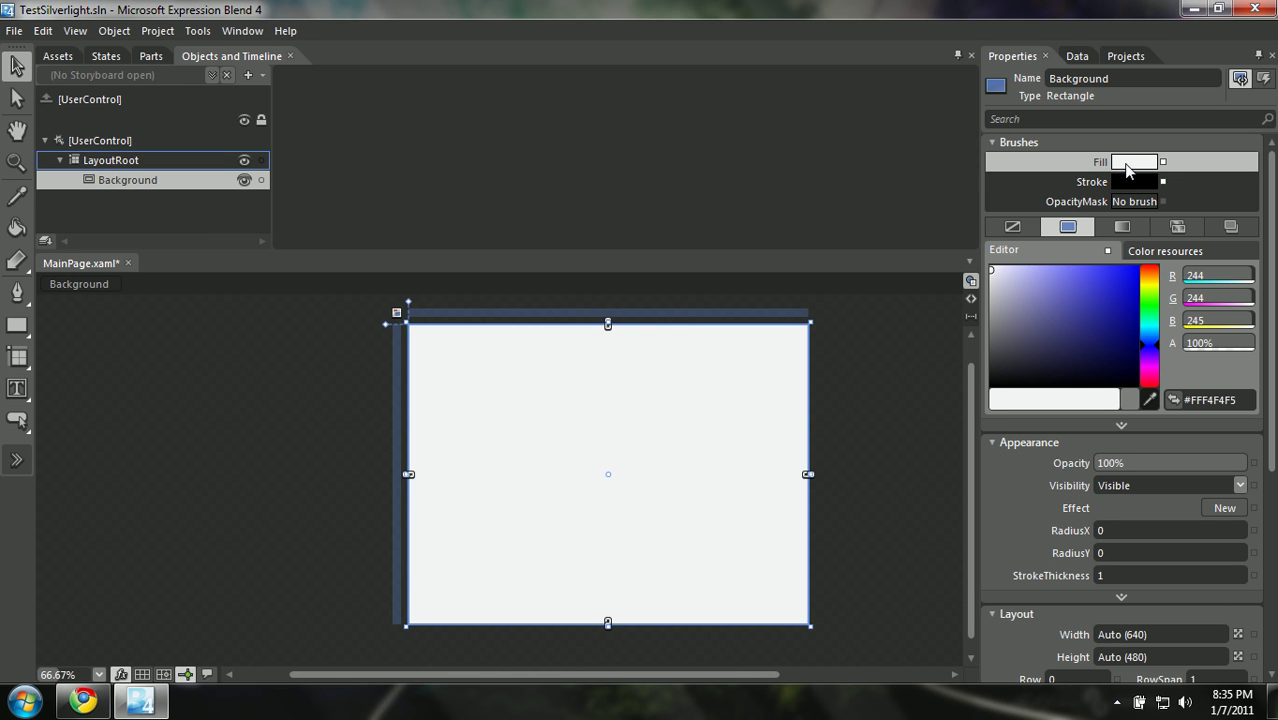
Step: Give the Background rectangle a gradient fill and set its first stop to teal, #FF18A0BA
left_click_drag(1072, 331, 1150, 327)
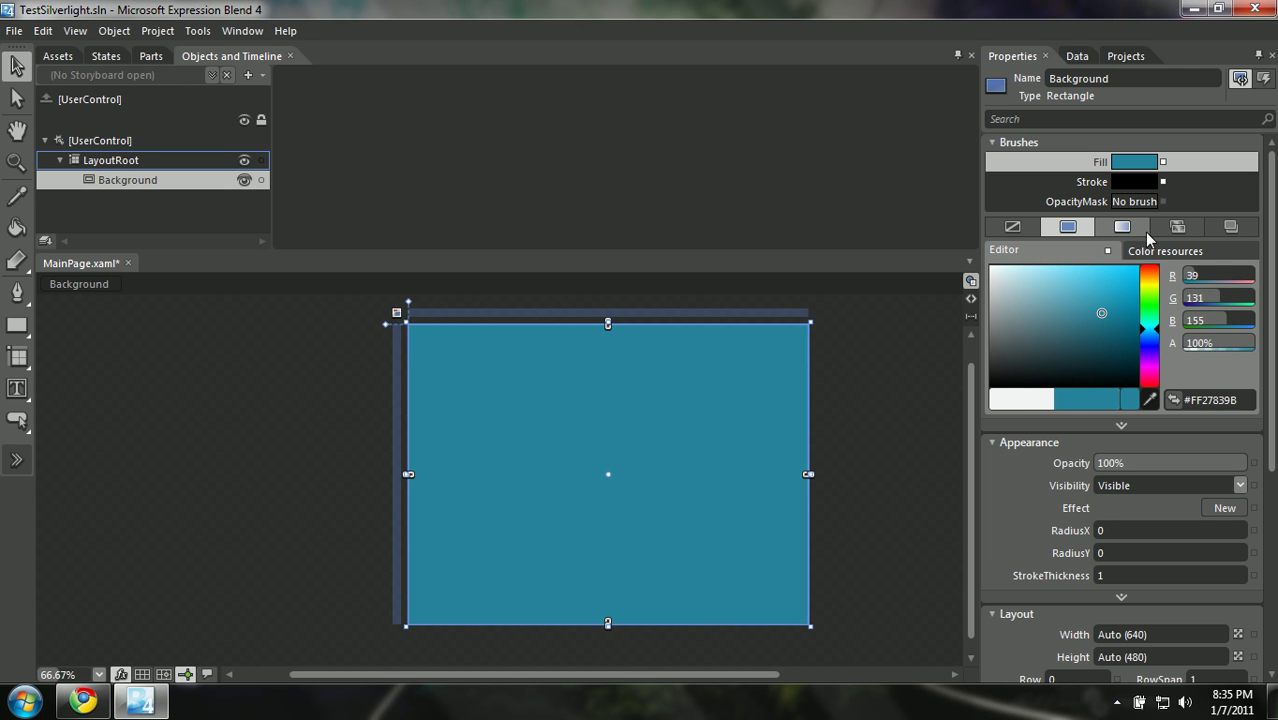
left_click(1121, 227)
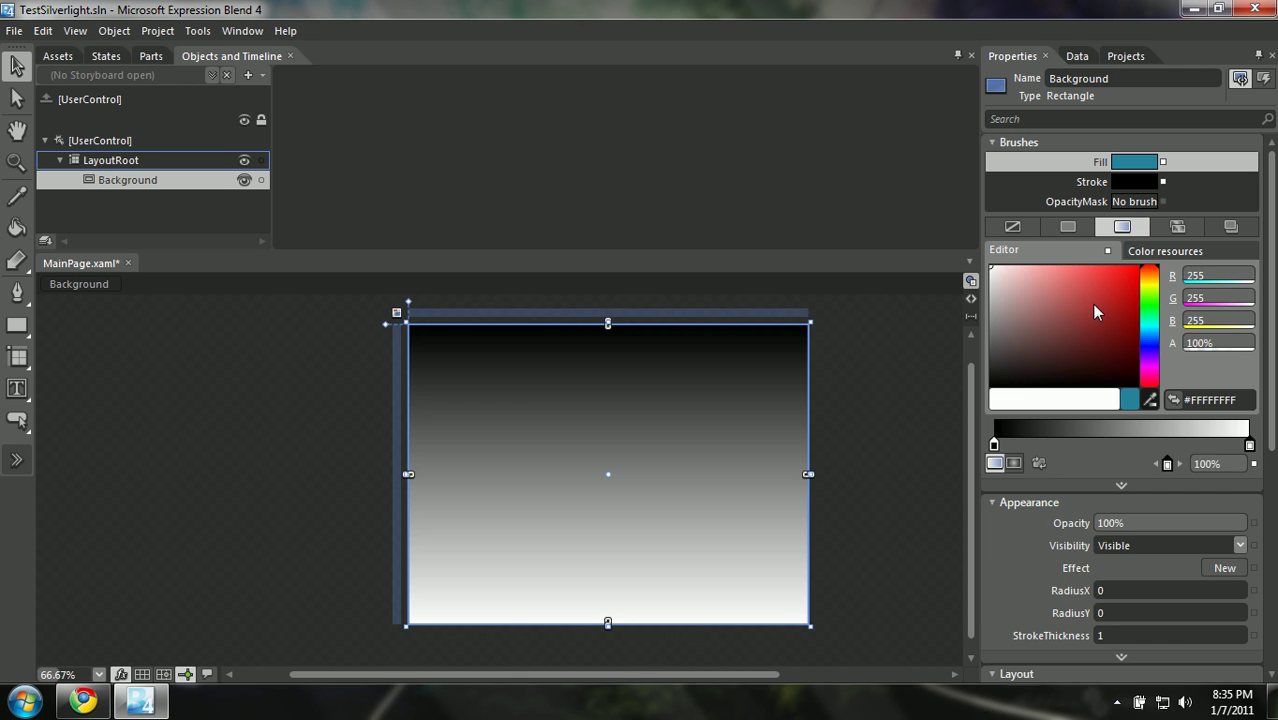
left_click(994, 442)
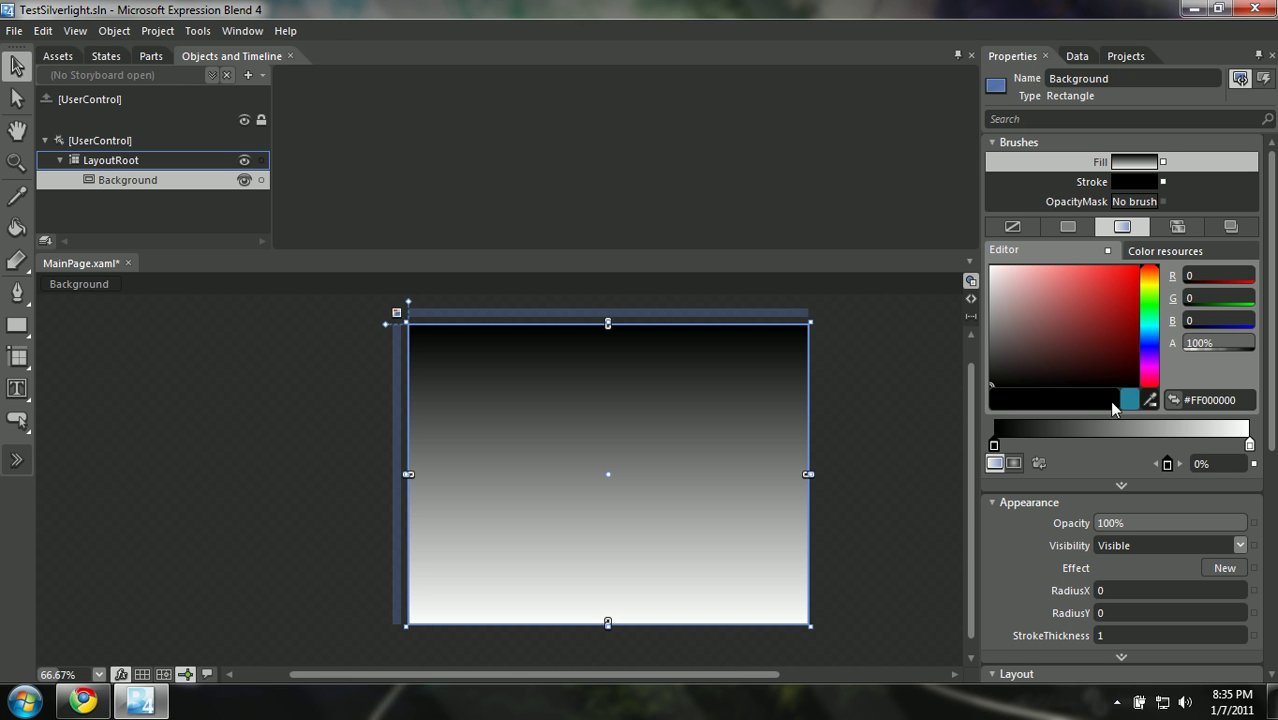
left_click(1149, 328)
left_click(1104, 318)
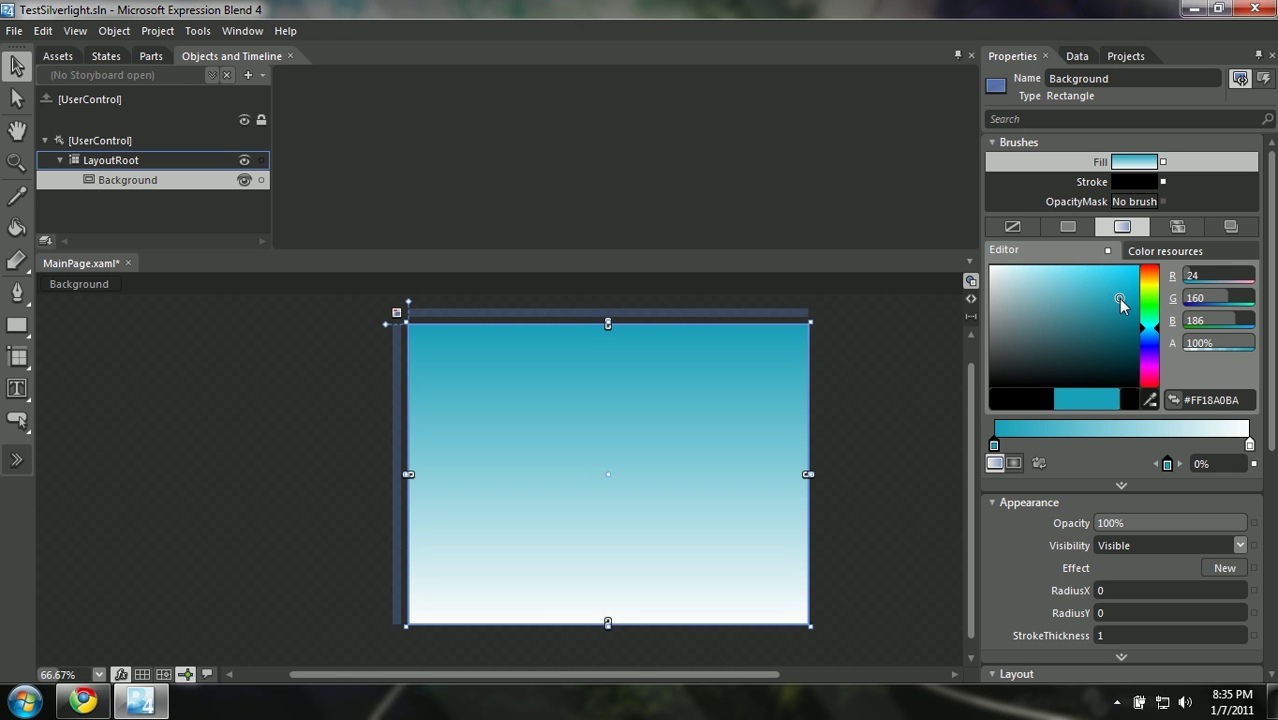
Step: Set the end stop of the Background rectangle's gradient to blue, #FF284FAF
left_click(1249, 444)
left_click(1149, 340)
left_click_drag(1110, 330, 1104, 303)
left_click(897, 374)
left_click(722, 476)
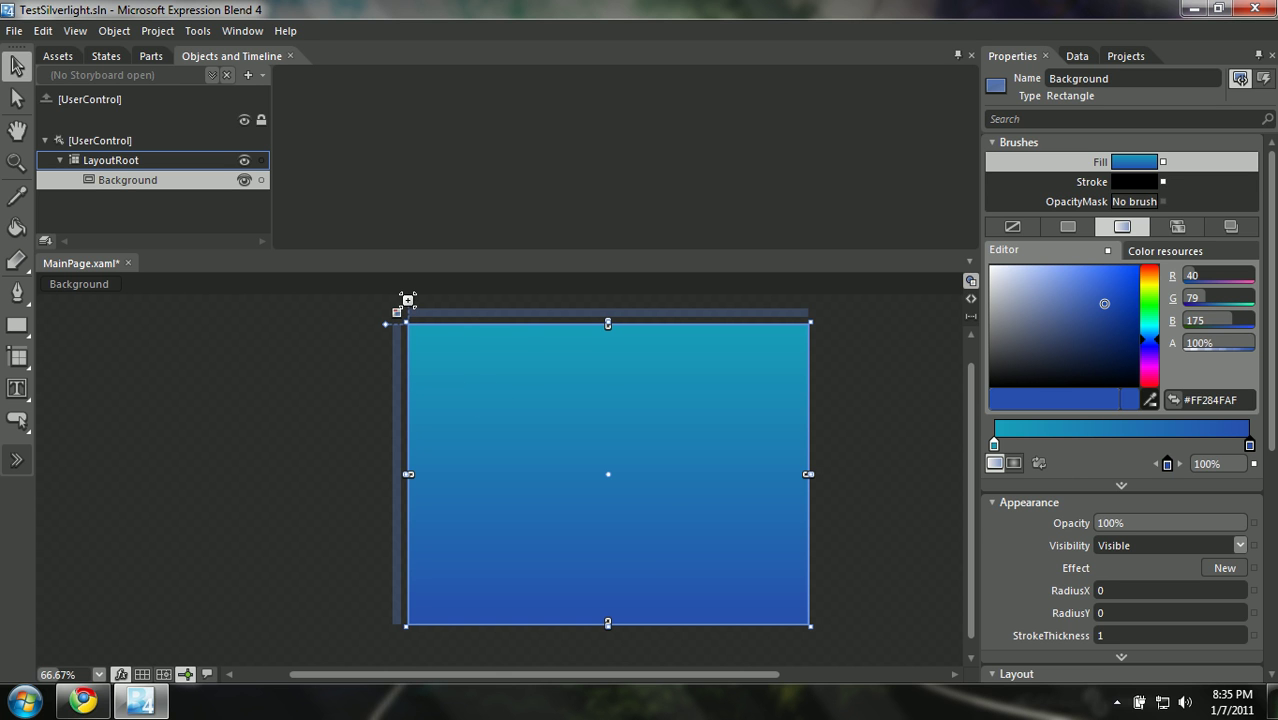
Step: Round the corners of the Background rectangle to an X and Y radius of about 61.5
left_click_drag(409, 301, 455, 328)
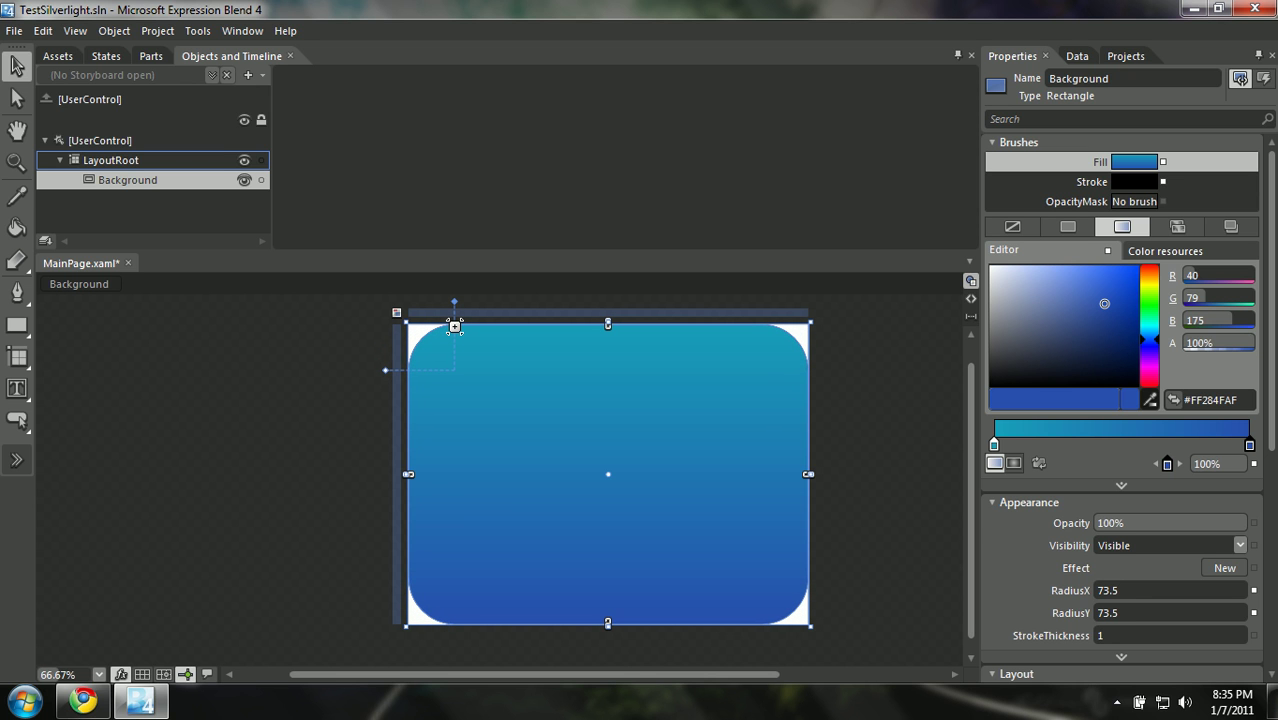
left_click_drag(455, 327, 452, 325)
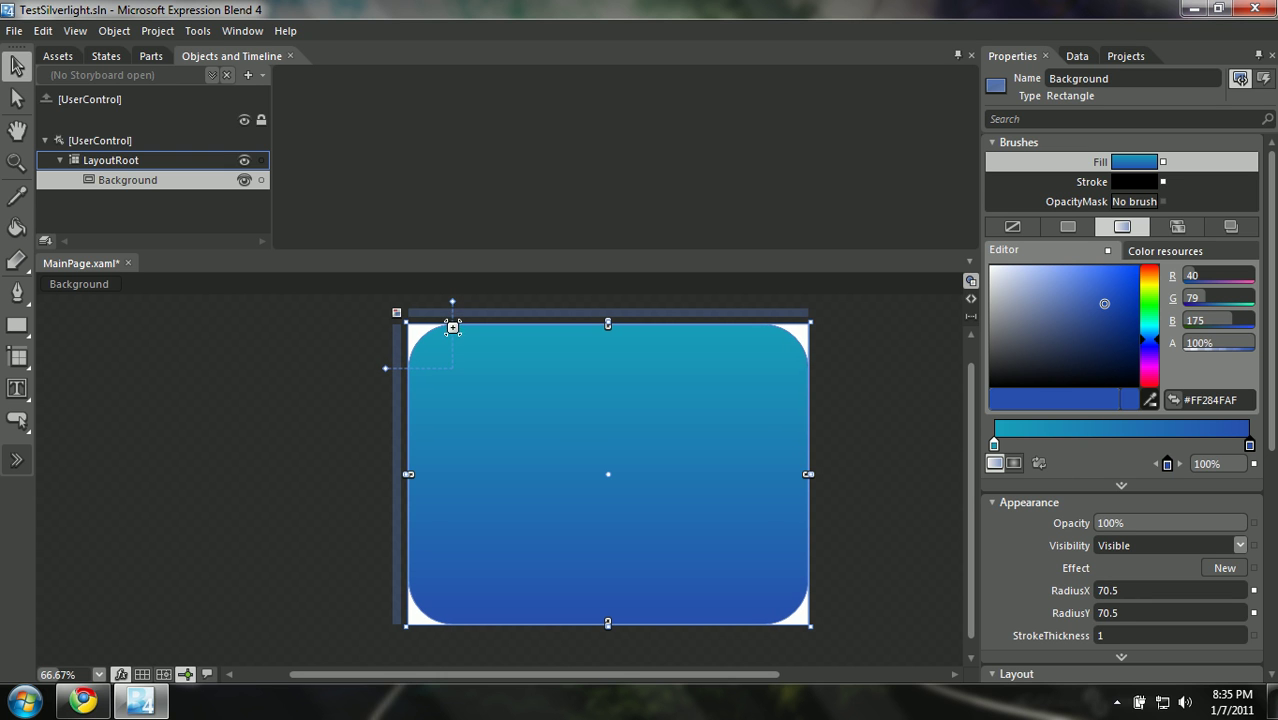
left_click(1125, 593)
left_click(1130, 610)
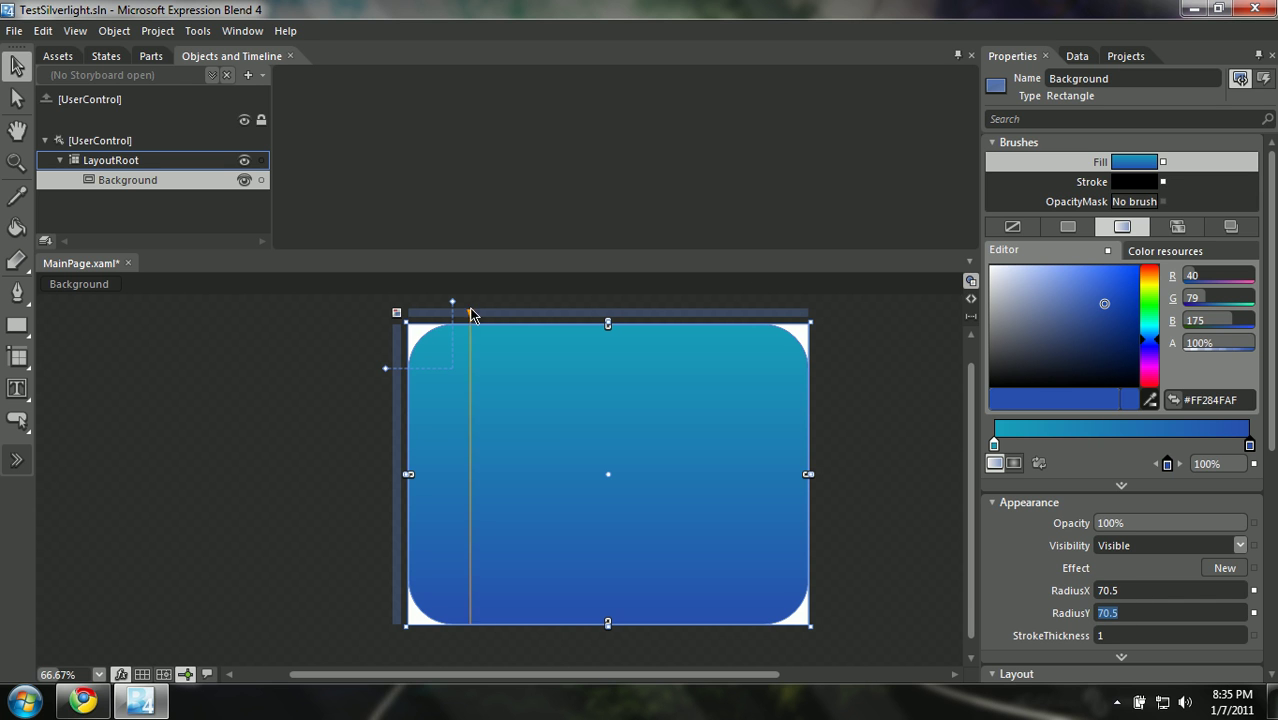
mouse_move(451, 298)
left_mouse_down()
mouse_move(434, 297)
mouse_move(447, 300)
left_mouse_up()
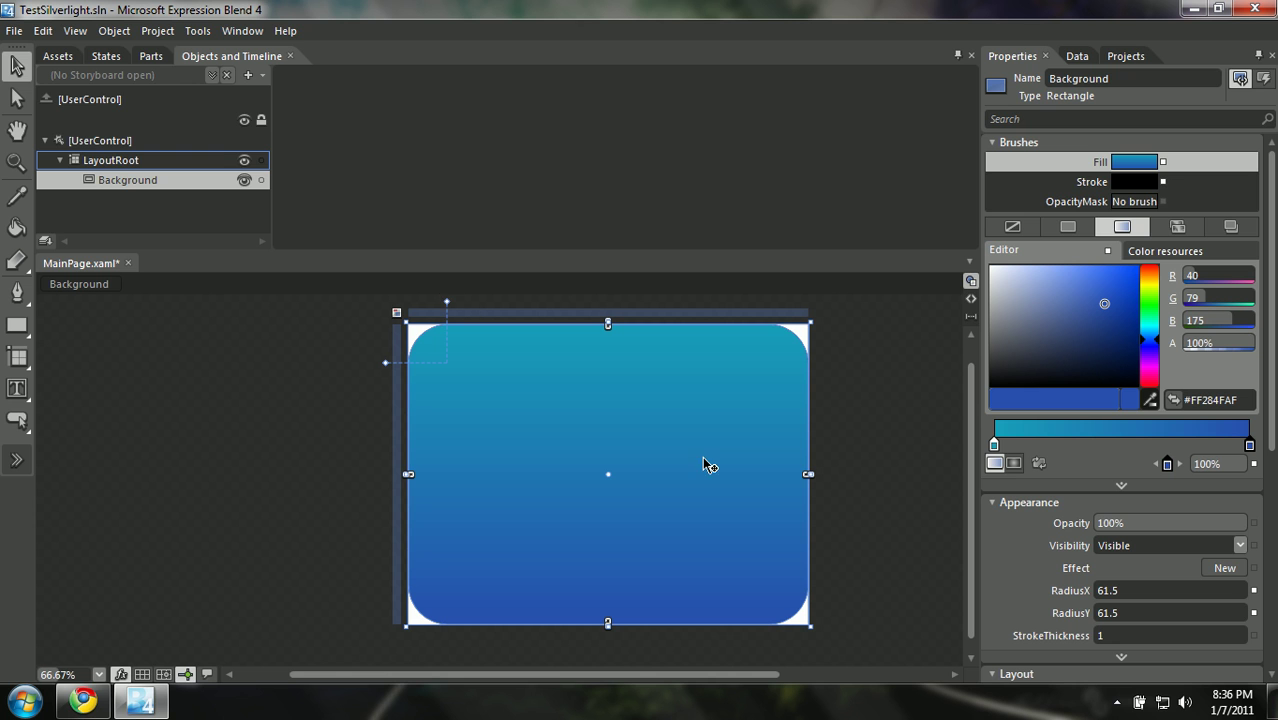
Step: Give the Background rectangle a stroke 12 thick in teal-blue, #FF186E93
left_click(1136, 184)
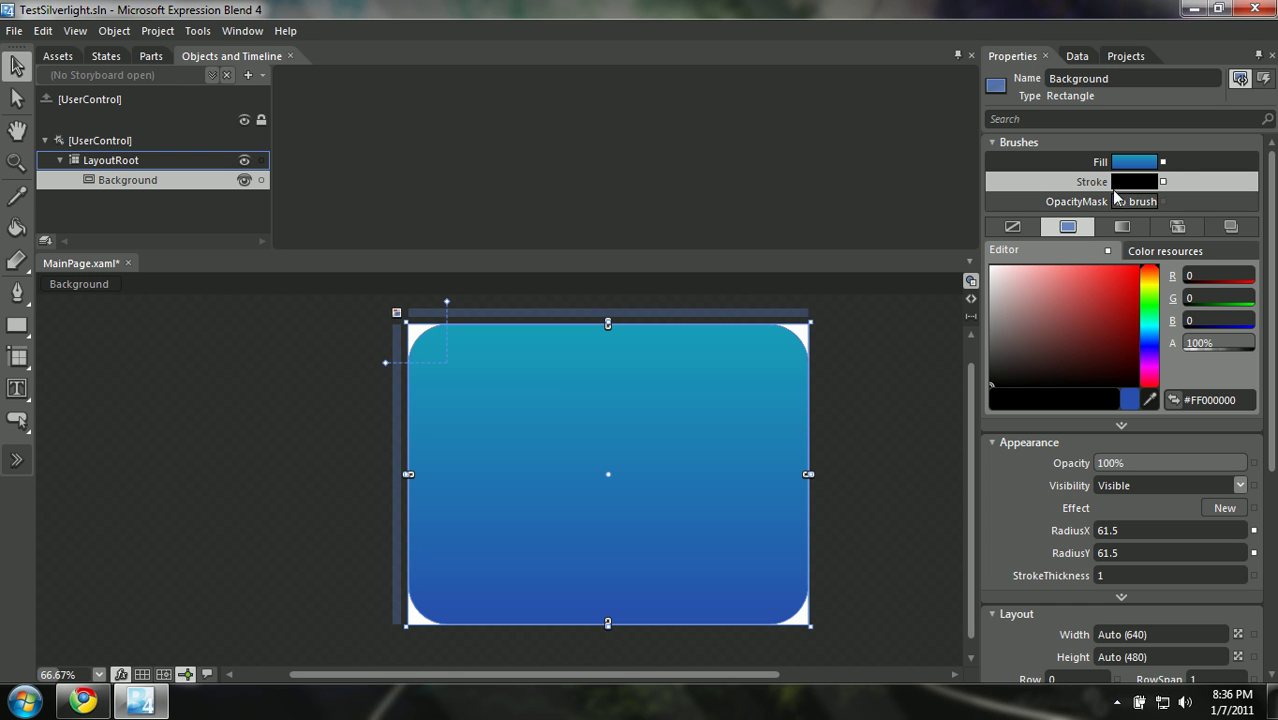
left_click_drag(1103, 580, 1145, 580)
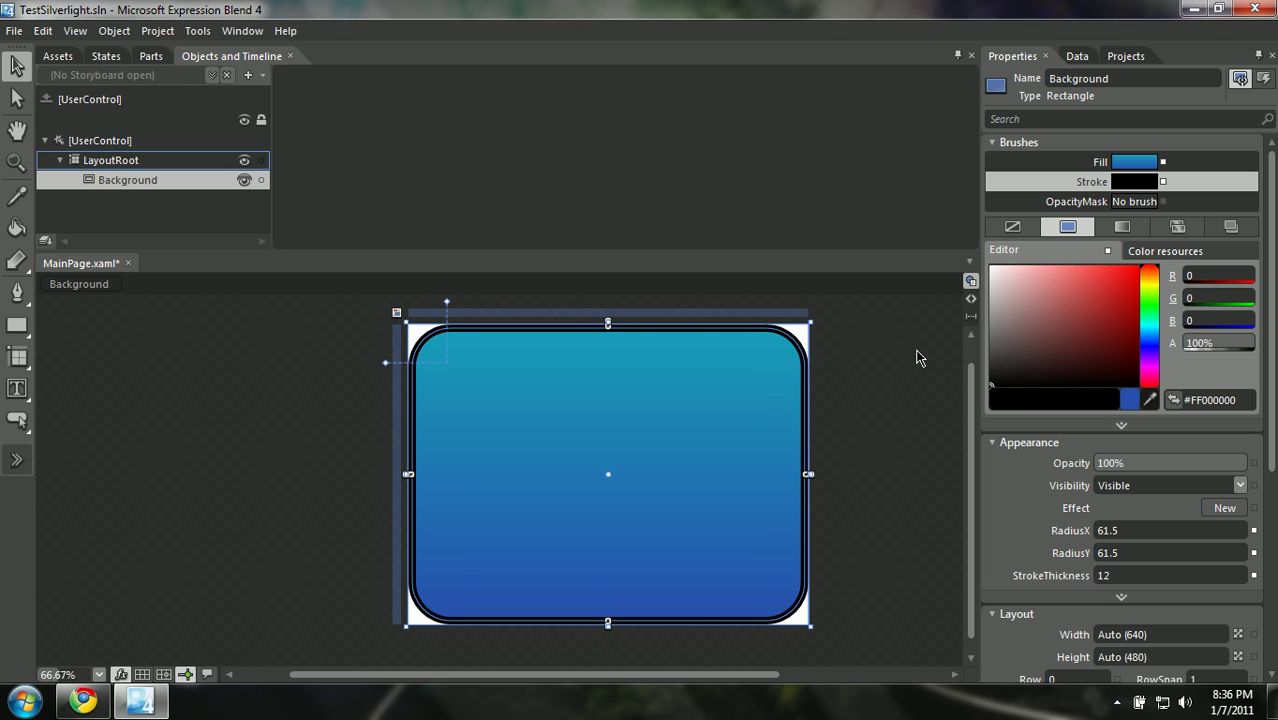
mouse_move(1049, 302)
left_mouse_down()
mouse_move(1007, 282)
mouse_move(1152, 336)
mouse_move(1150, 350)
mouse_move(1128, 358)
mouse_move(1148, 344)
mouse_move(1118, 326)
left_mouse_up()
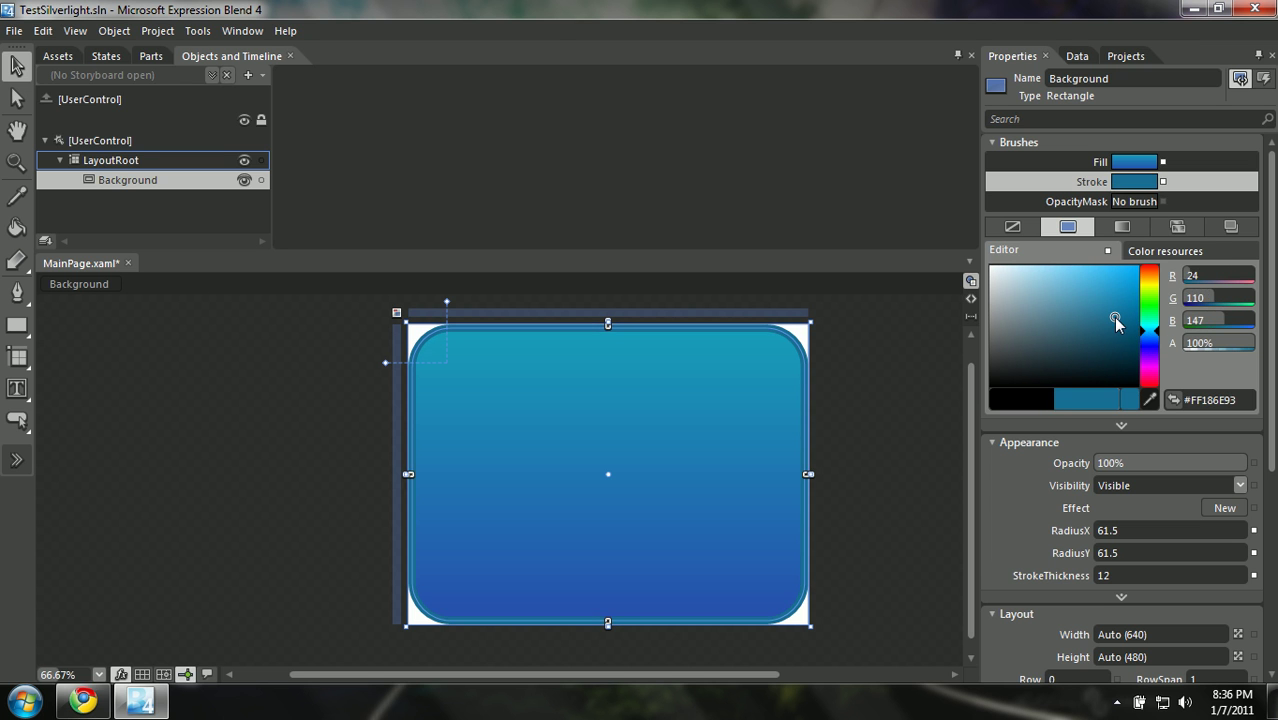
left_click(891, 446)
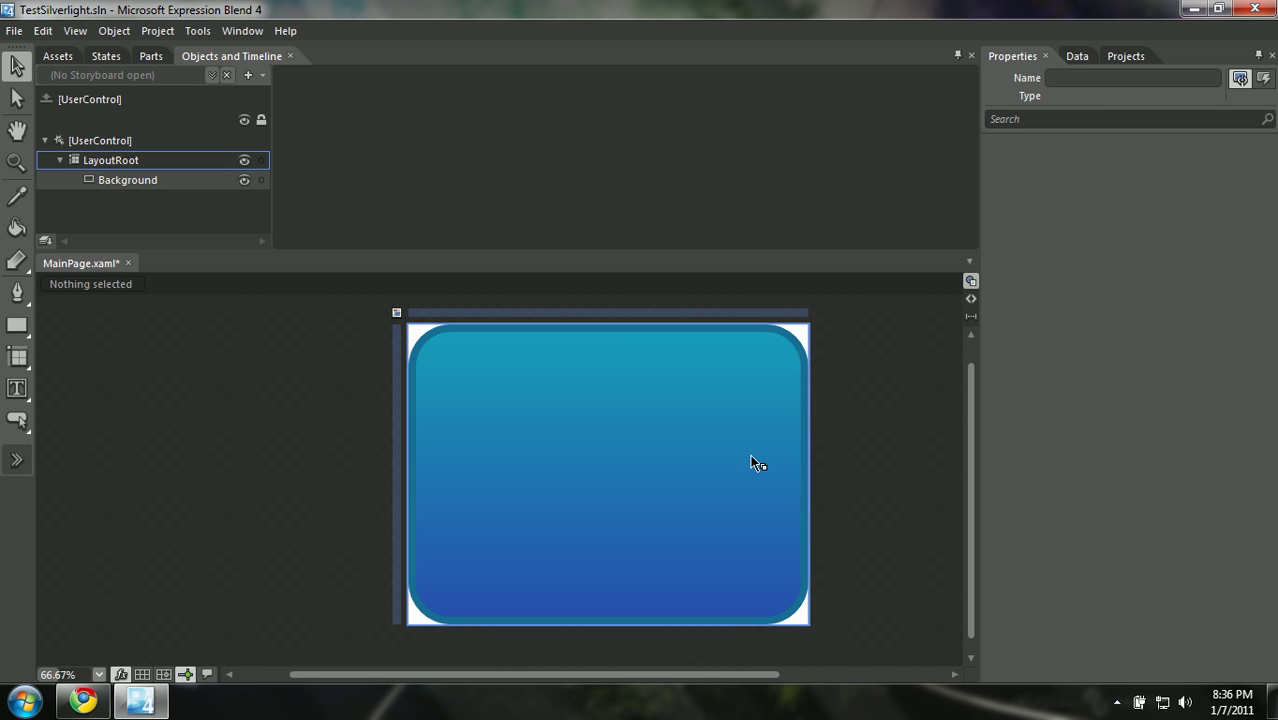
left_click(808, 452)
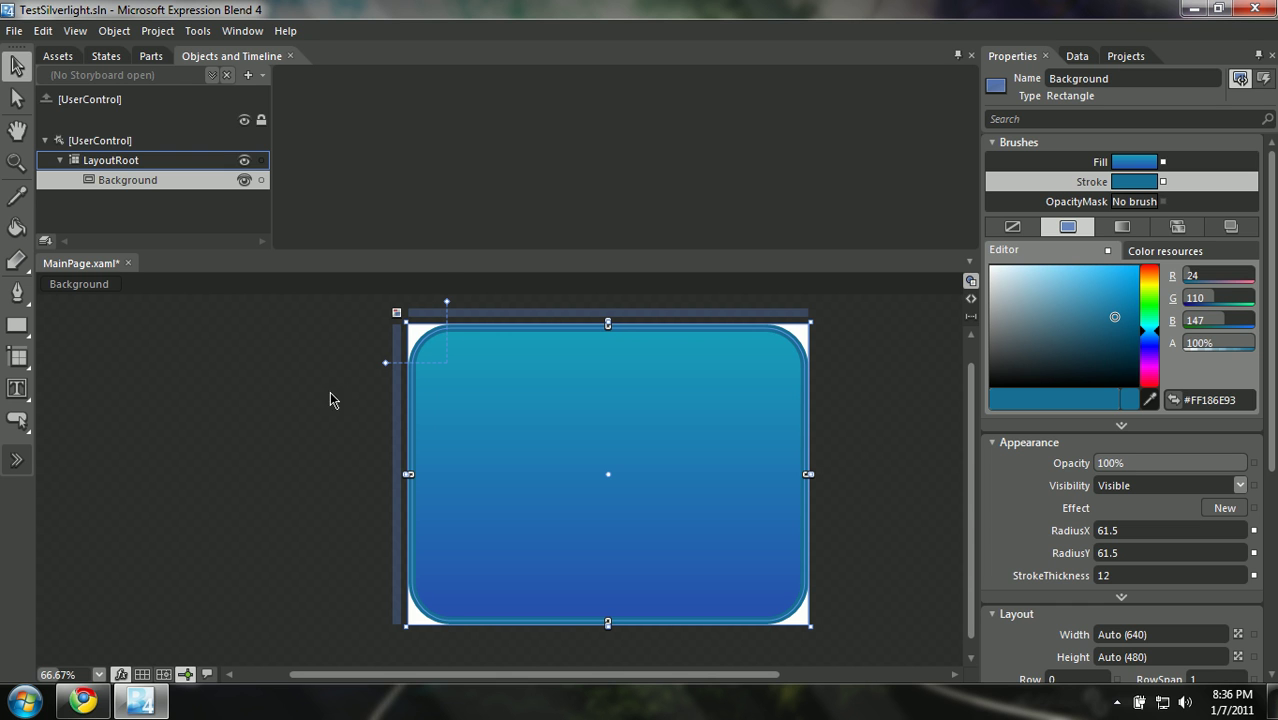
left_click(64, 345)
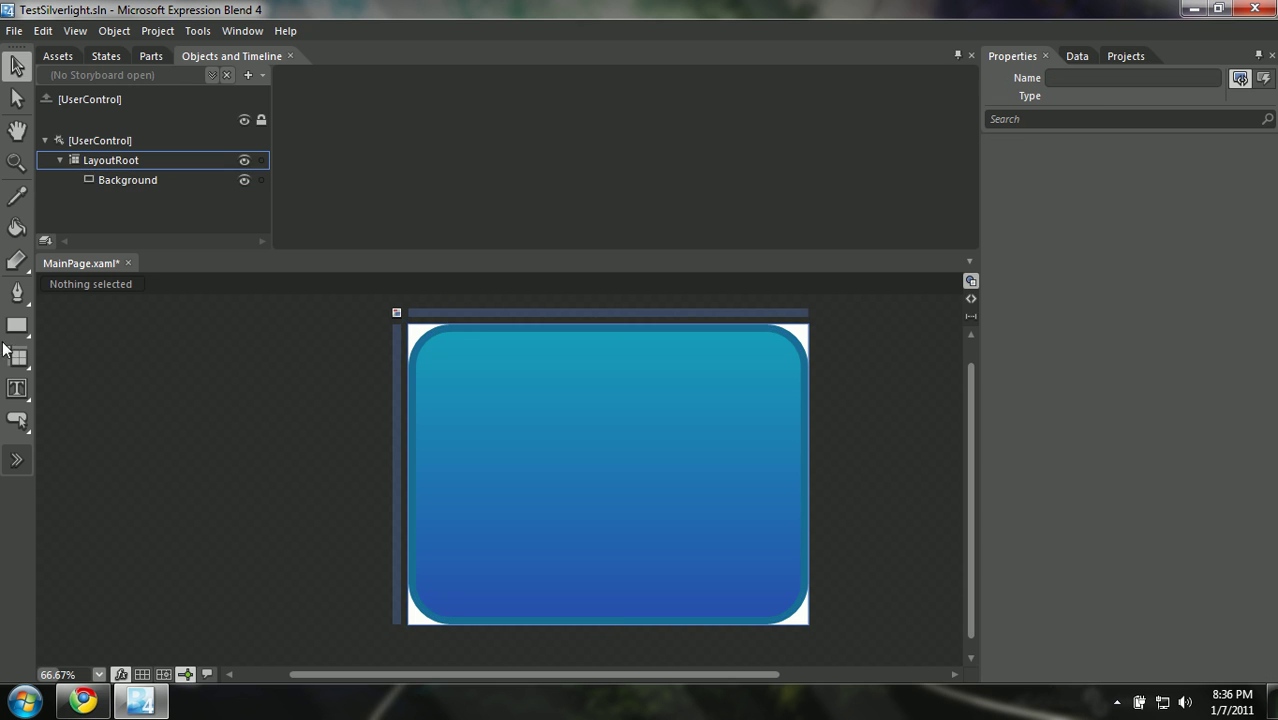
Step: Add a Button control about 144 by 79 in the upper-left corner of the Background rectangle
left_click(22, 420)
left_click(60, 426)
mouse_move(478, 429)
left_mouse_down()
mouse_move(599, 499)
mouse_move(567, 477)
left_mouse_up()
key("v")
left_click_drag(493, 490, 490, 404)
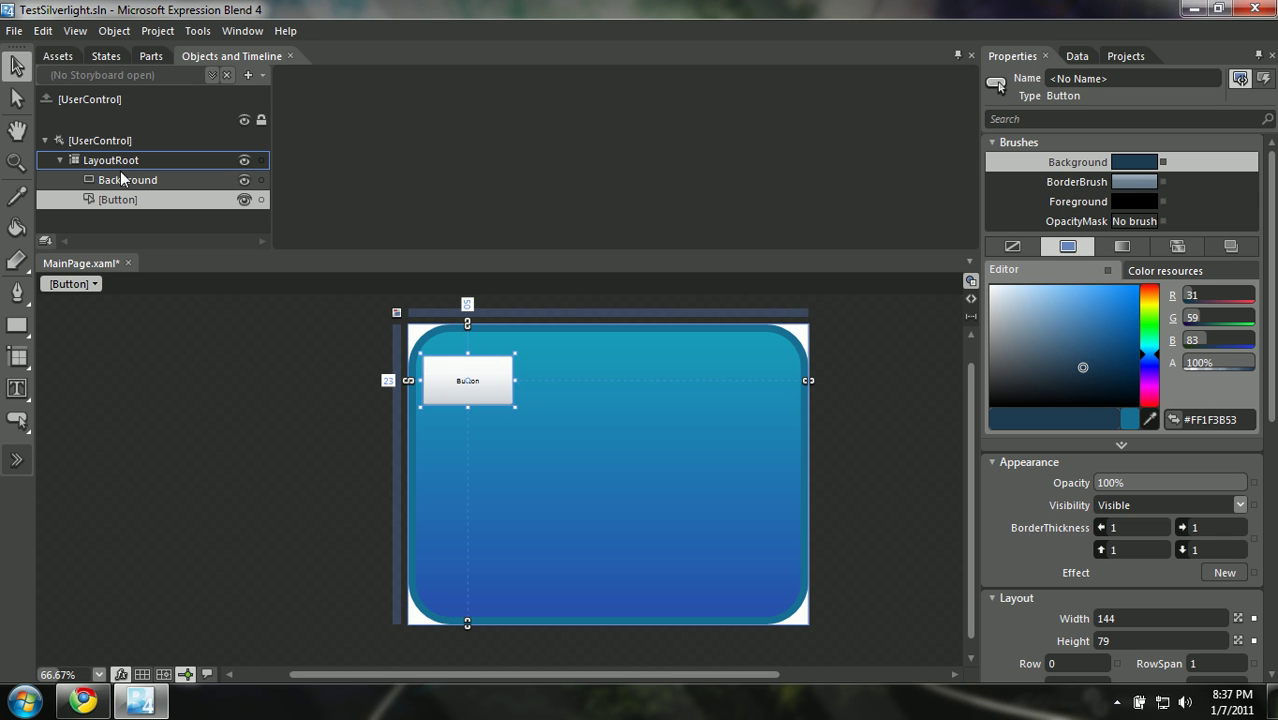
Step: Draw a second rectangle about 285 by 136 and place it slightly right of the page's middle
left_click(17, 326)
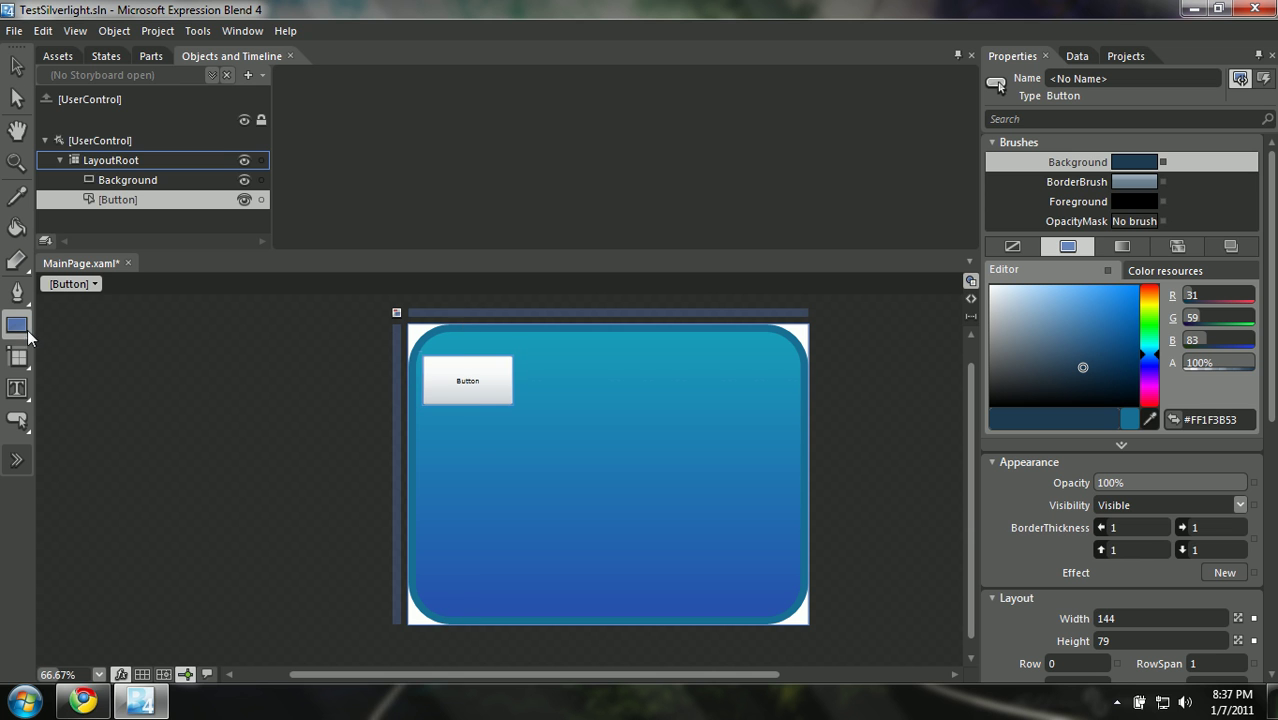
mouse_move(467, 448)
left_mouse_down()
mouse_move(601, 532)
mouse_move(648, 533)
left_mouse_up()
key("v")
left_click_drag(530, 475, 667, 457)
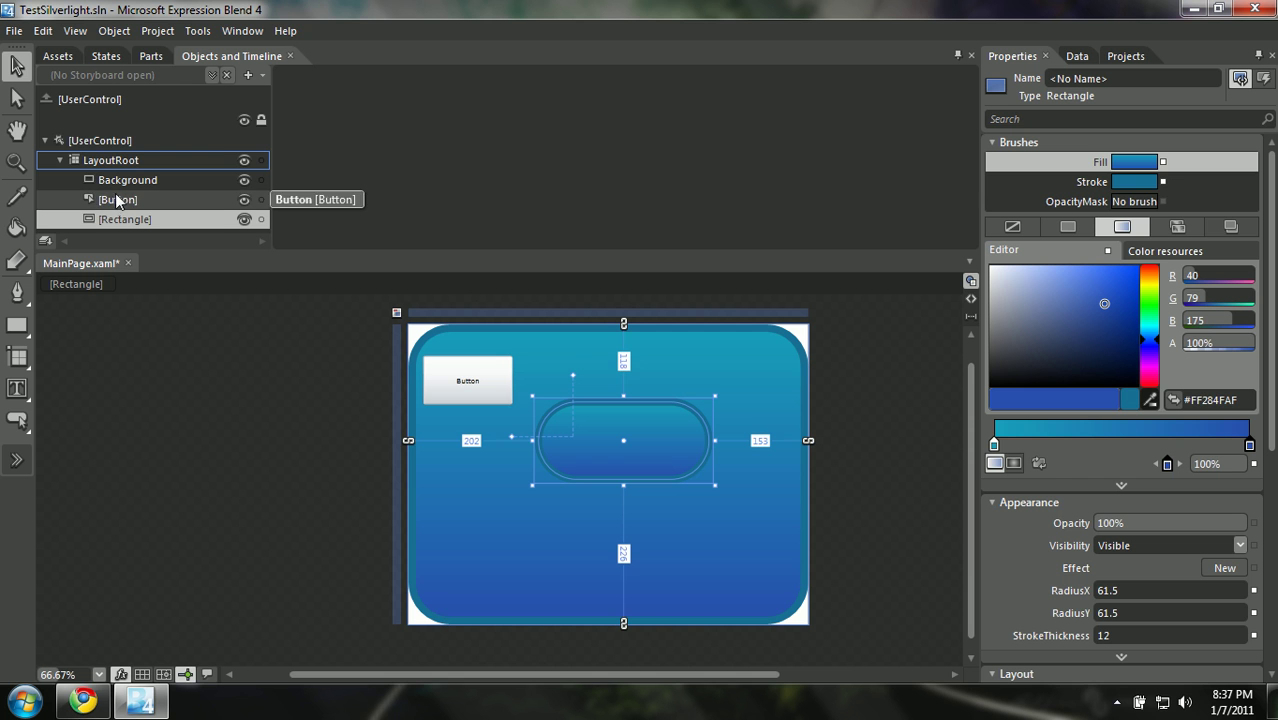
left_click(116, 197)
left_click(127, 220)
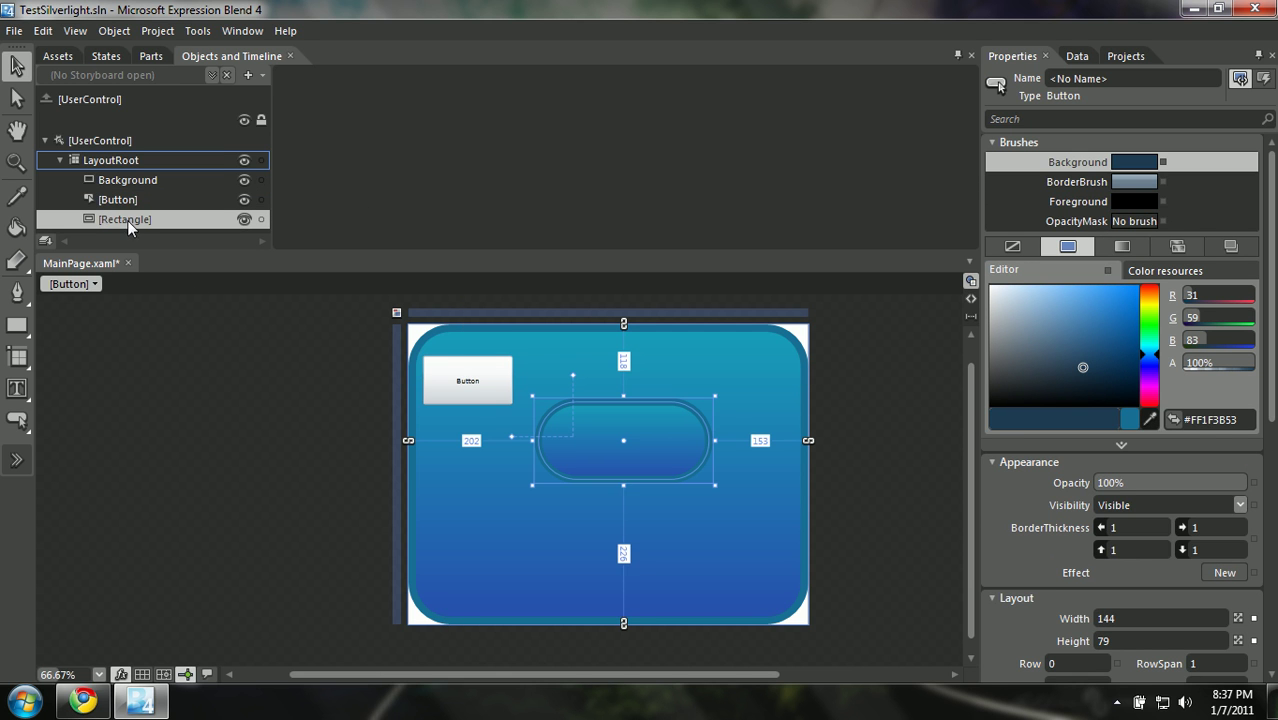
left_click_drag(649, 459, 692, 491)
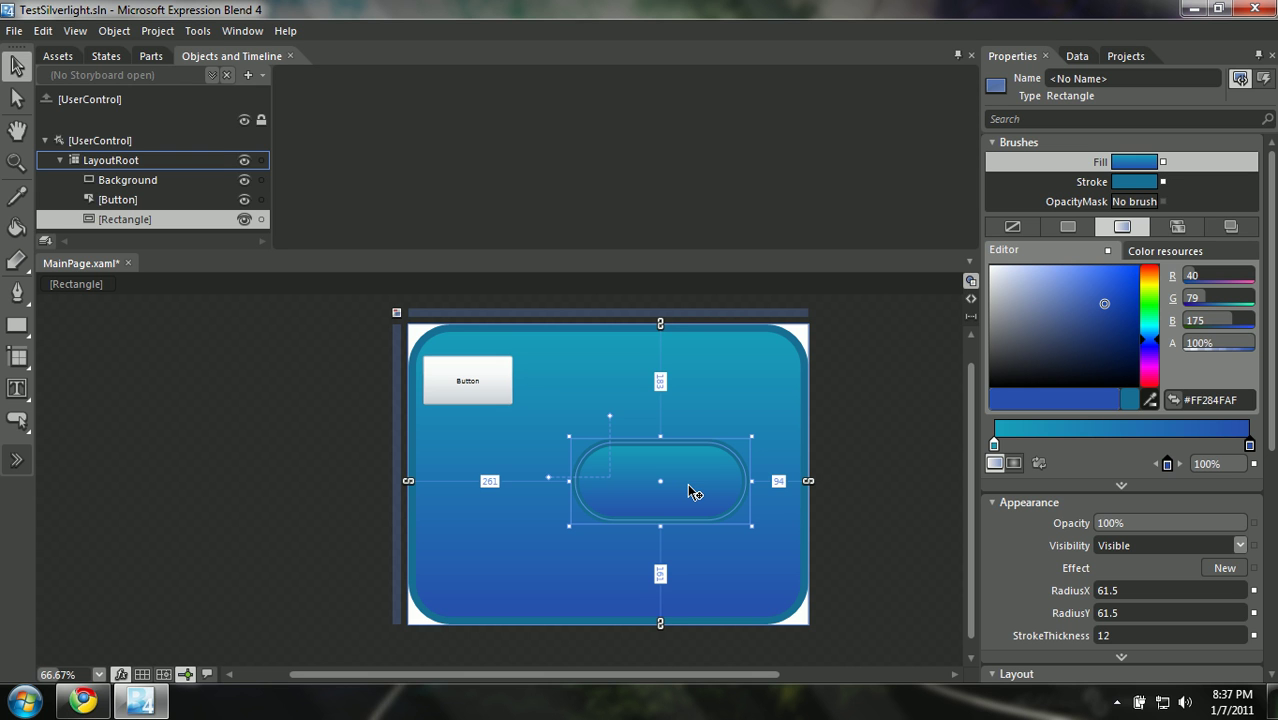
left_click_drag(682, 485, 672, 466)
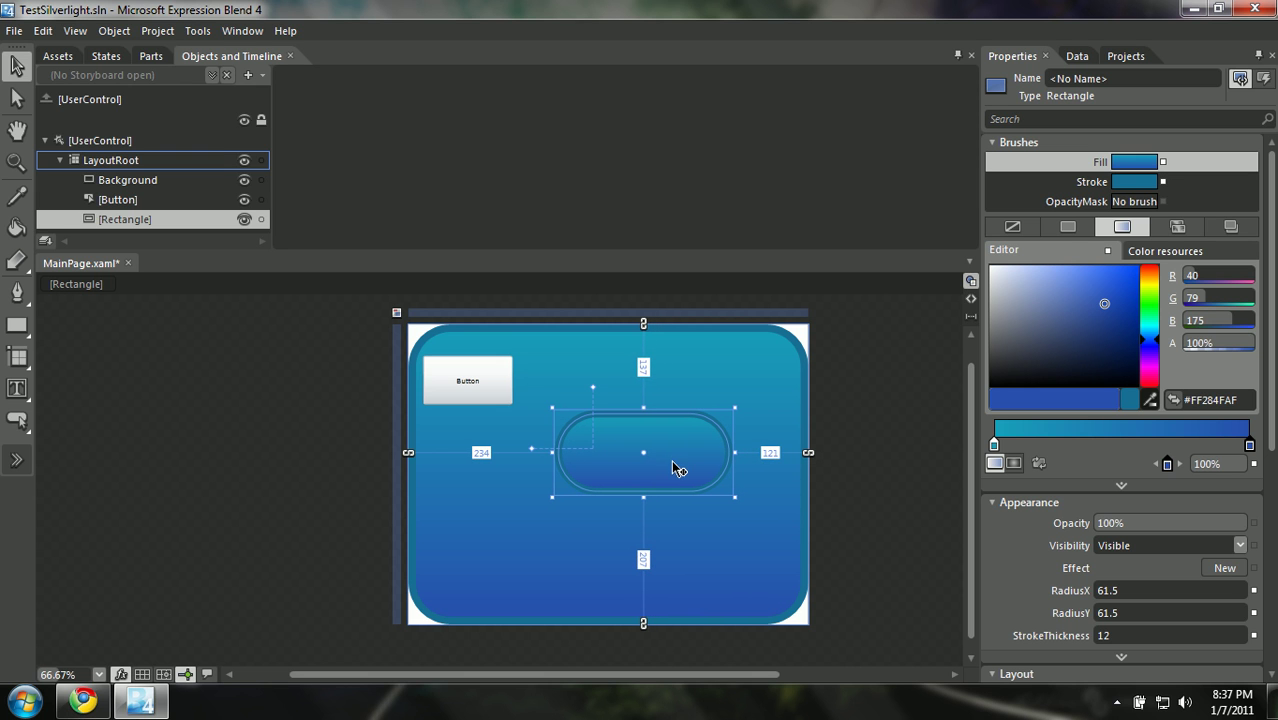
Step: Give the new rectangle a solid red fill, #FFA54E4E, and remove its stroke
left_click(1068, 227)
left_click_drag(1099, 320, 1066, 308)
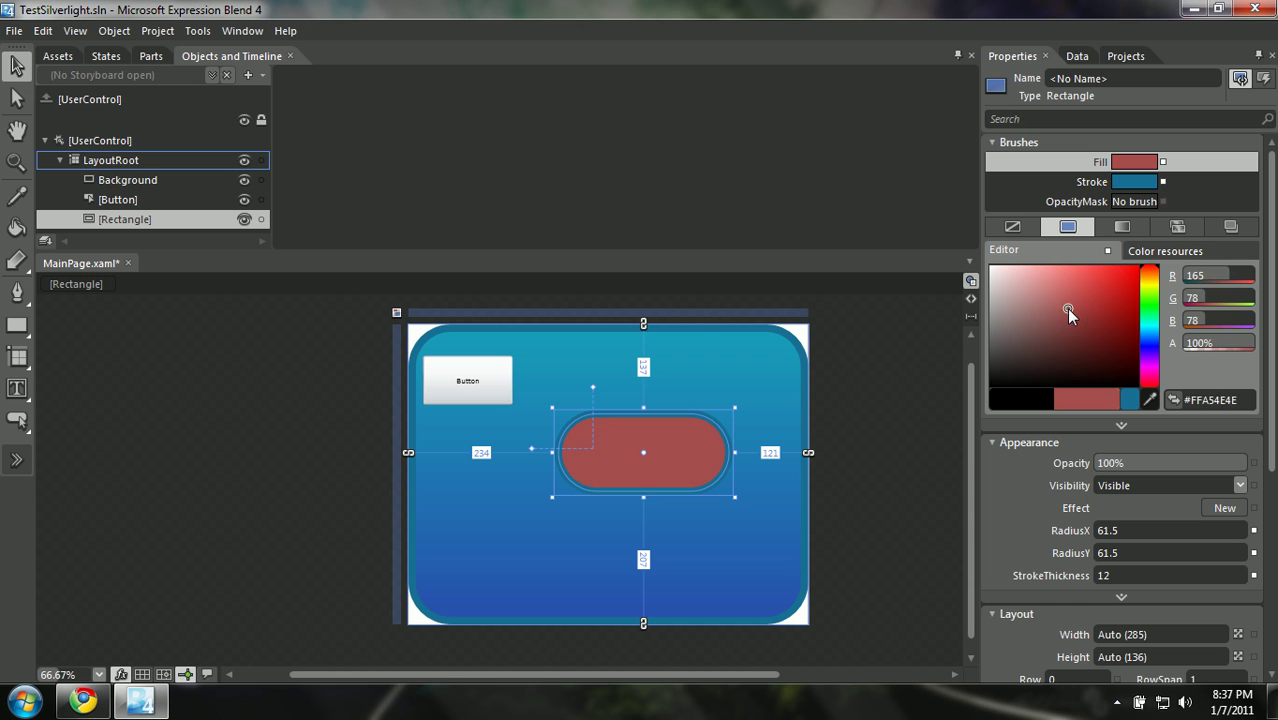
left_click(1127, 183)
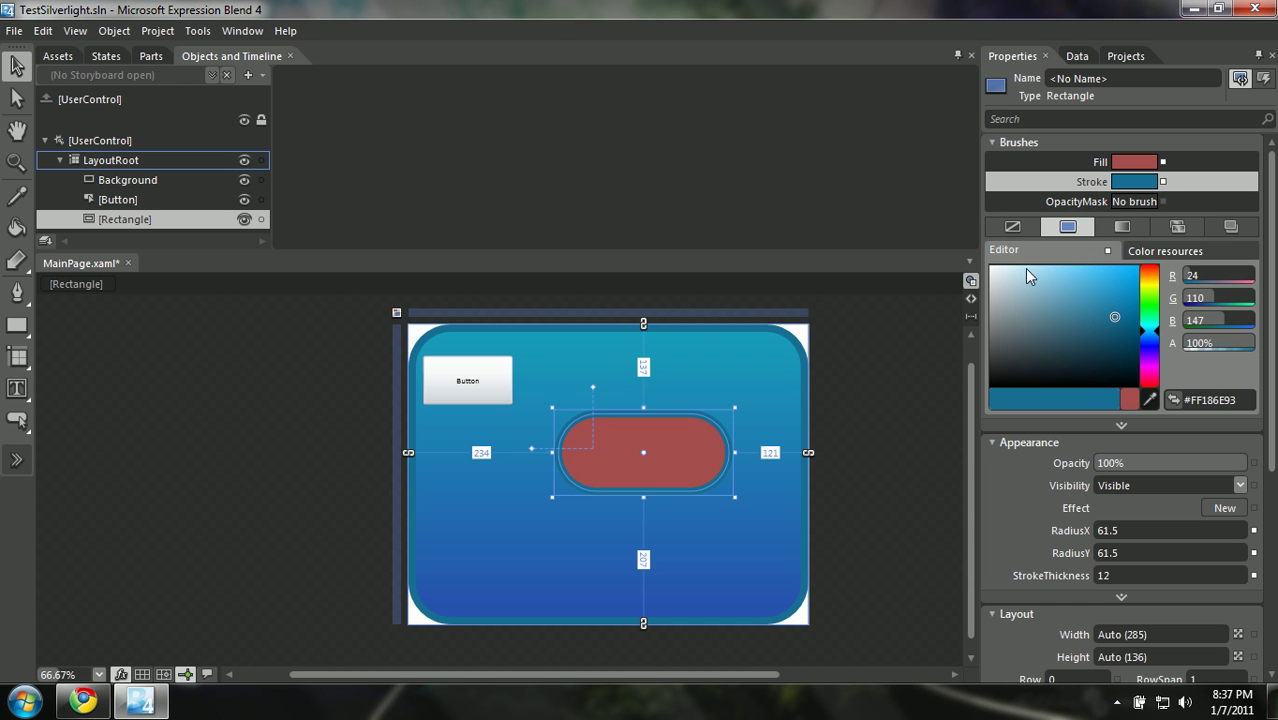
left_click(1020, 232)
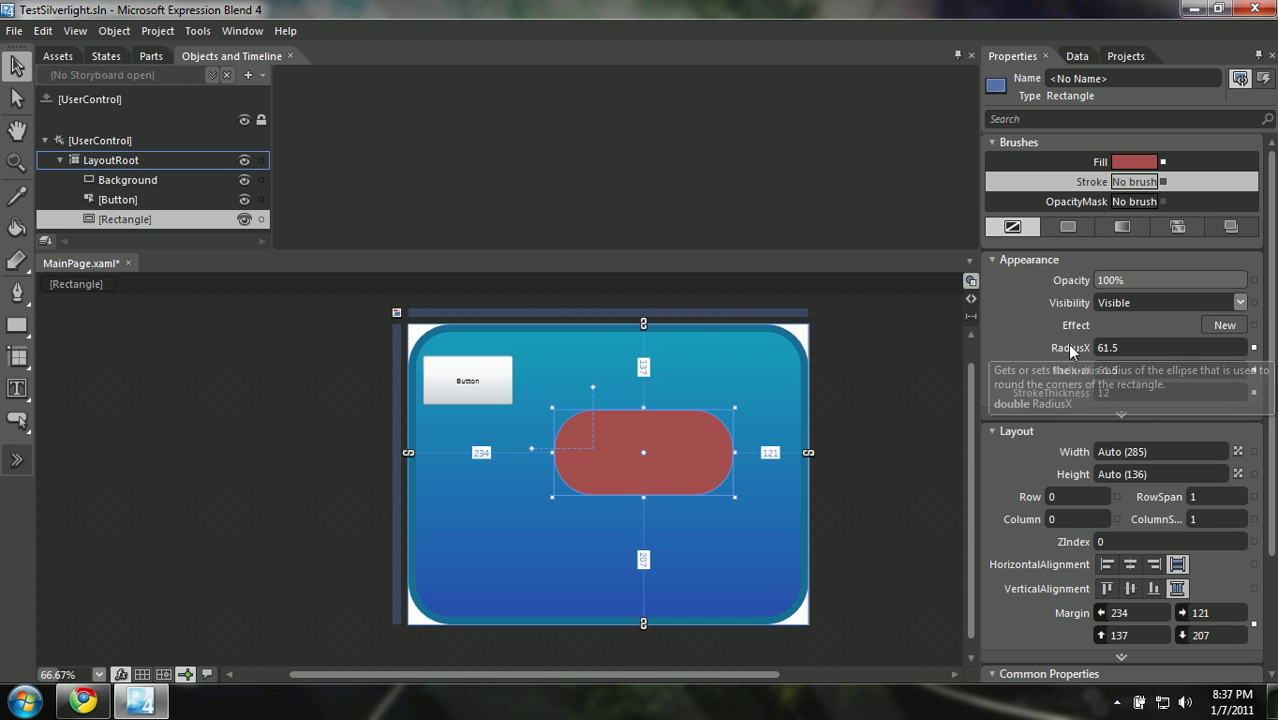
left_click_drag(670, 474, 656, 486)
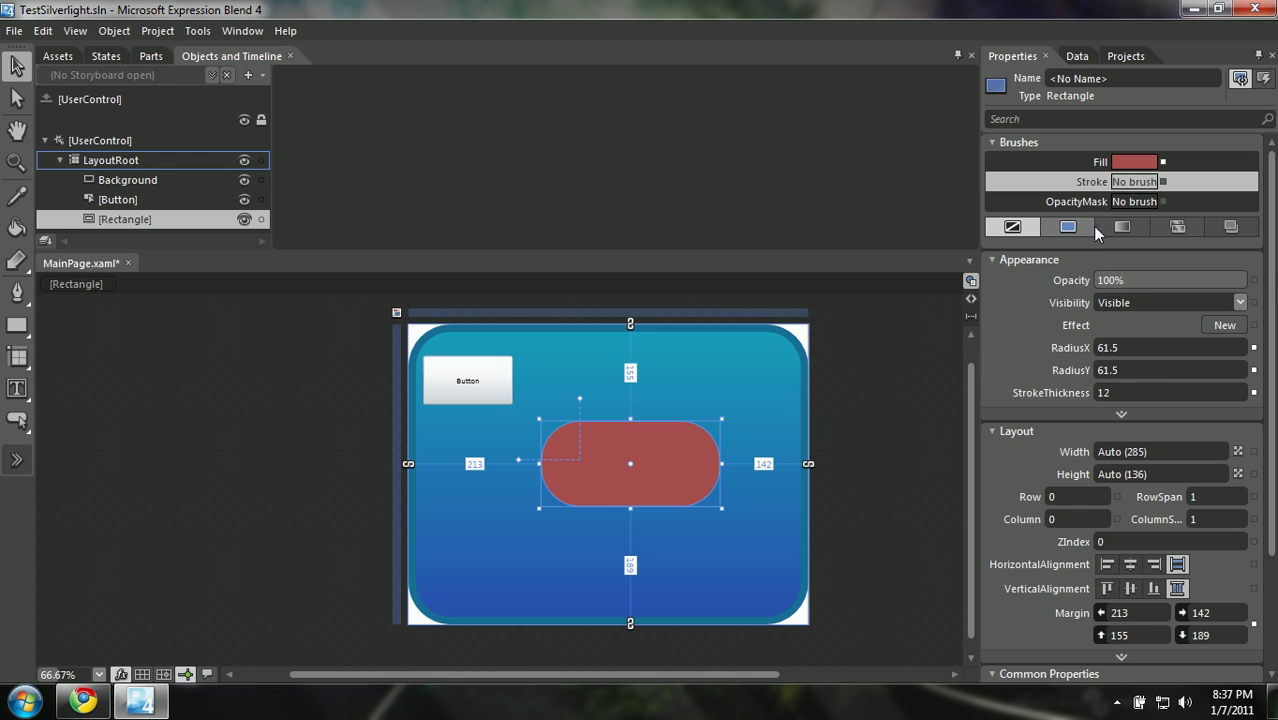
left_click(1090, 227)
mouse_move(1088, 321)
left_mouse_down()
mouse_move(1084, 348)
mouse_move(1150, 330)
mouse_move(1140, 285)
mouse_move(1125, 297)
left_mouse_up()
left_click(1012, 227)
Step: Change the new rectangle's solid fill to a pale grey-green, #FFC1D2D0
left_click(1100, 161)
left_click(1068, 227)
left_click(1149, 317)
left_click(1153, 338)
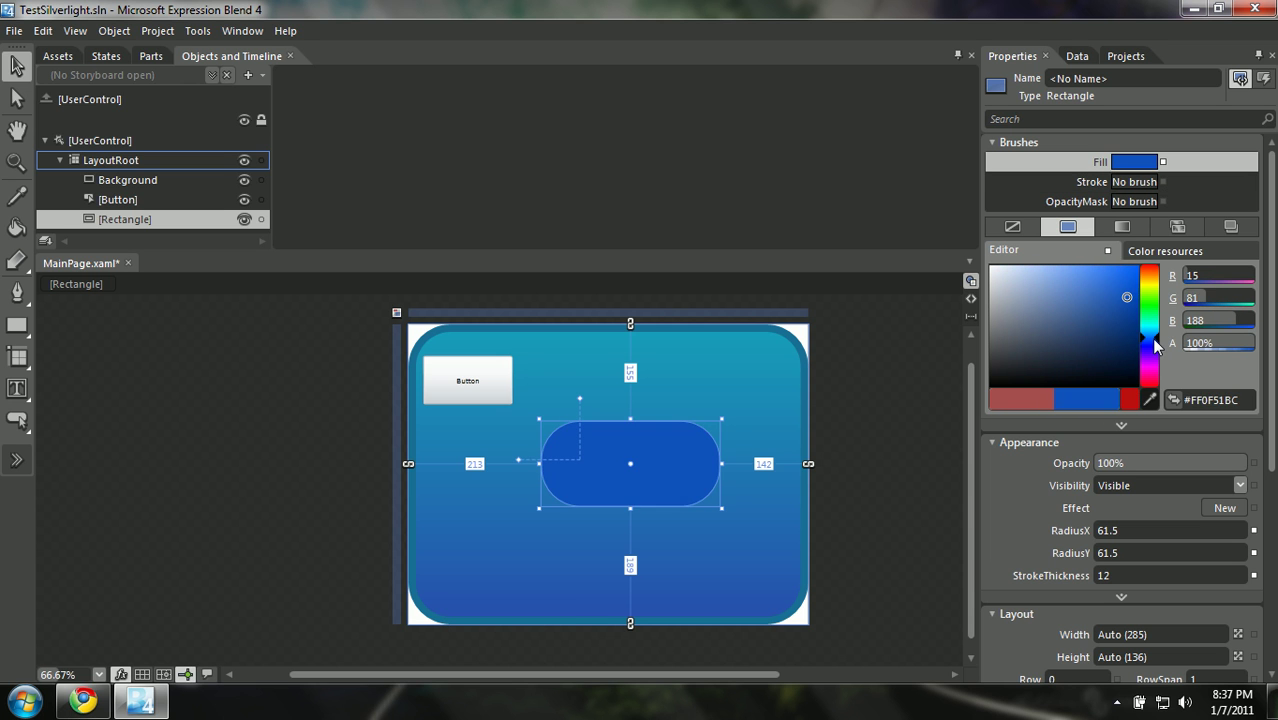
left_click_drag(1155, 344, 1152, 322)
left_click_drag(1064, 279, 1000, 287)
left_click(909, 368)
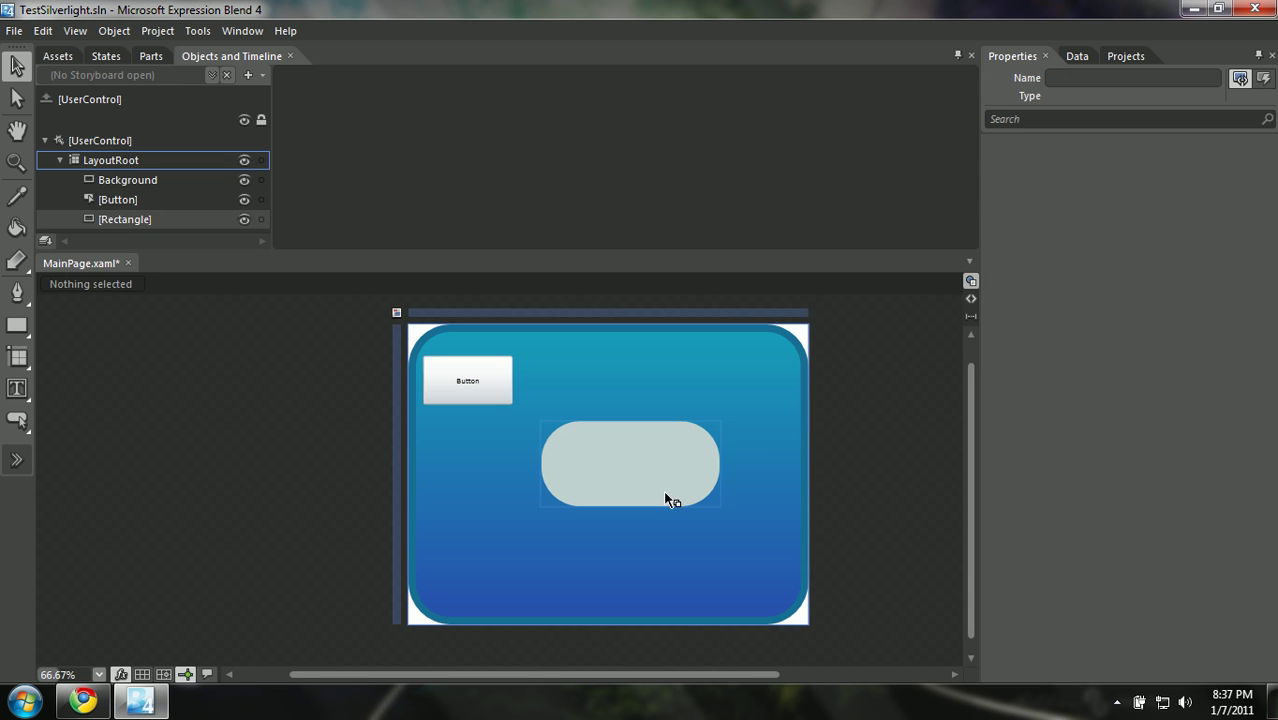
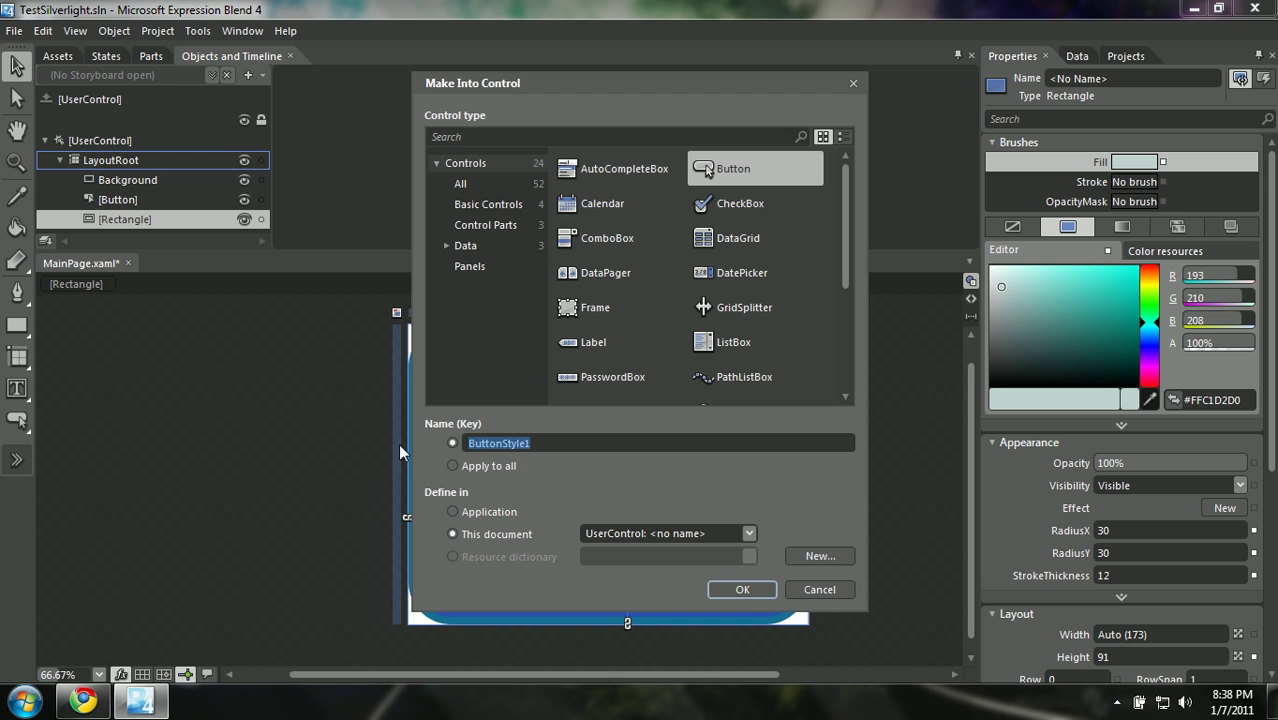
Step: Make the pale rectangle into a Button control with the style name ShowMe, defined in this document
type("ShinyButton")
key("Return")
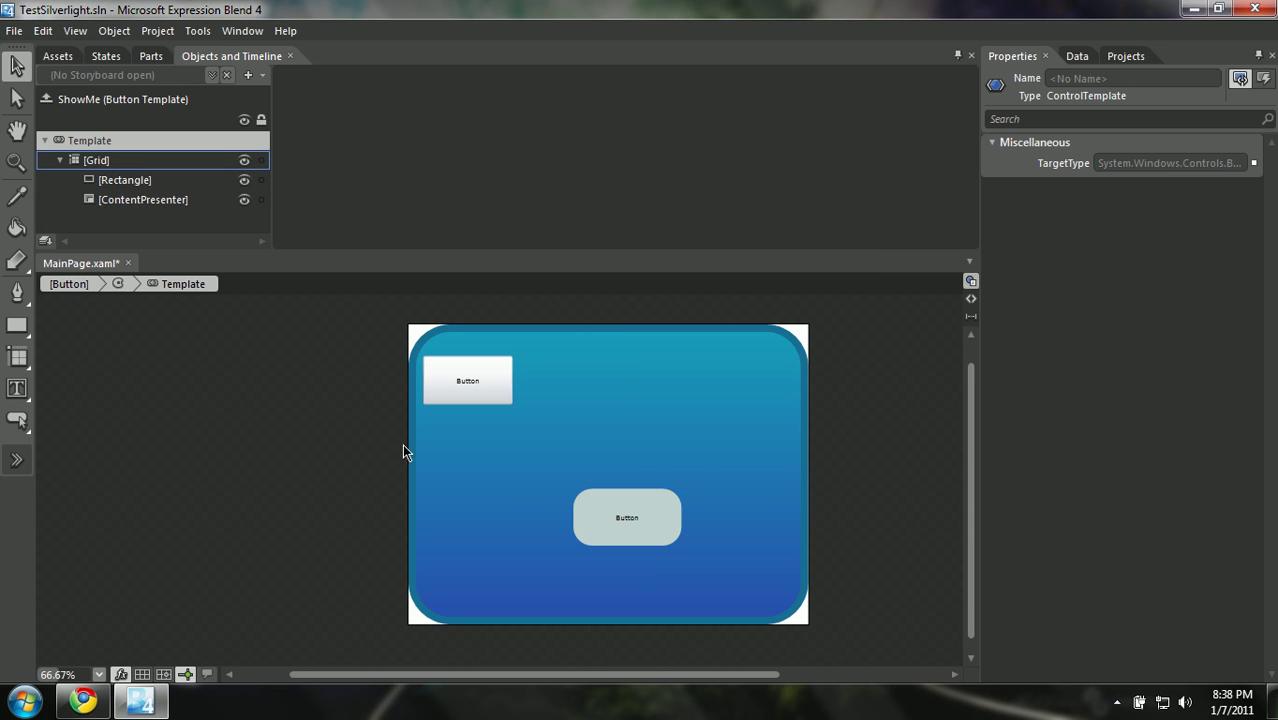
Step: Try moving the rectangle inside the button template, and undo the move
left_click(641, 519)
left_click_drag(664, 524, 648, 500)
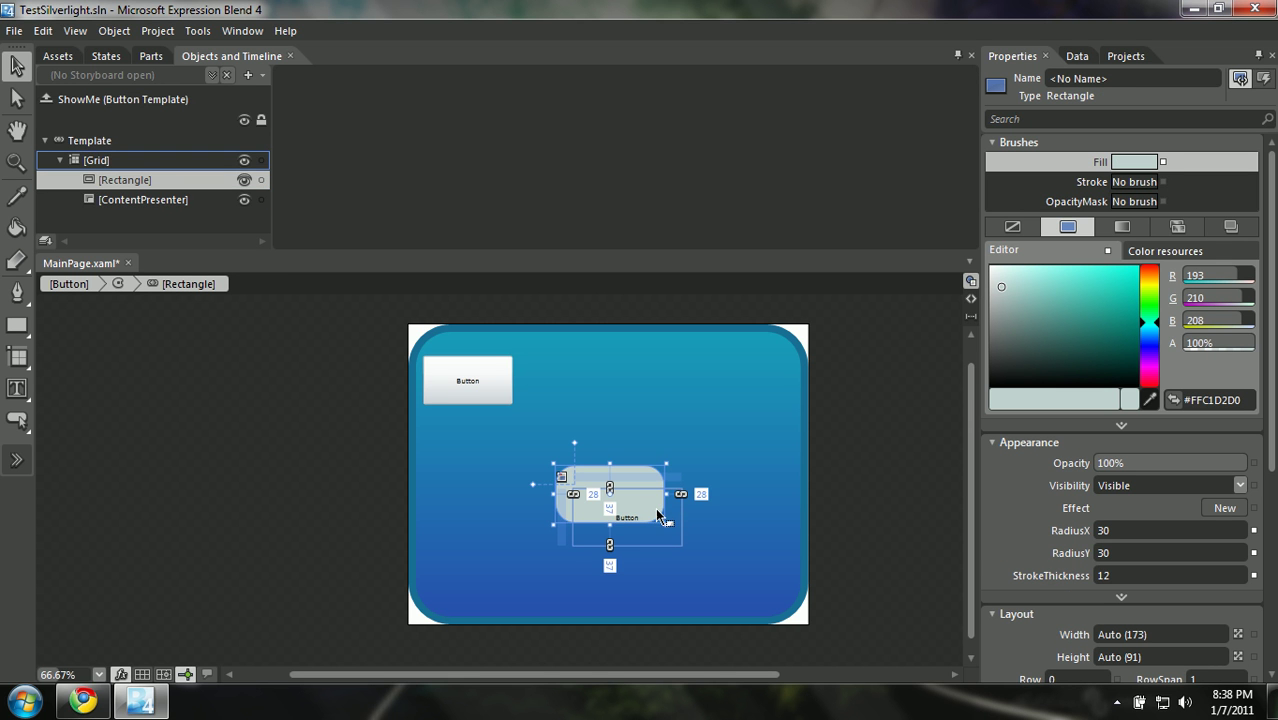
key("ctrl+z")
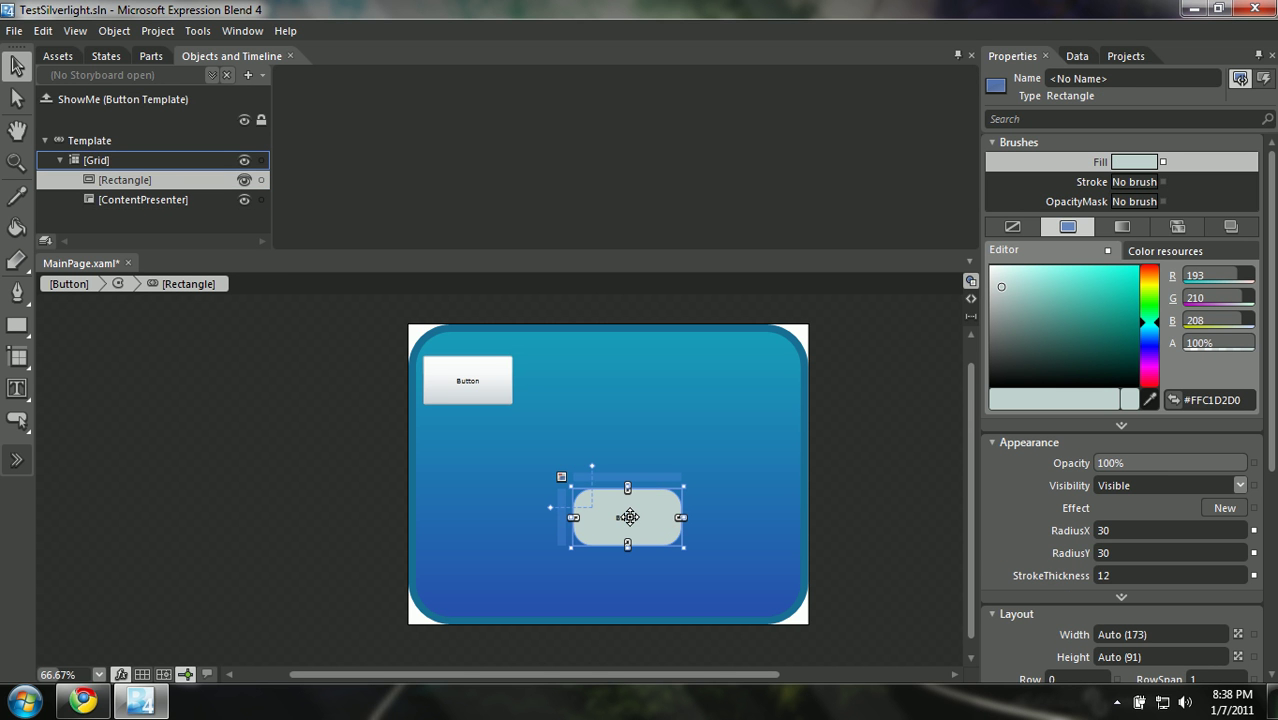
Step: Set the content of the button template's ContentPresenter to Click Me
left_click(640, 527)
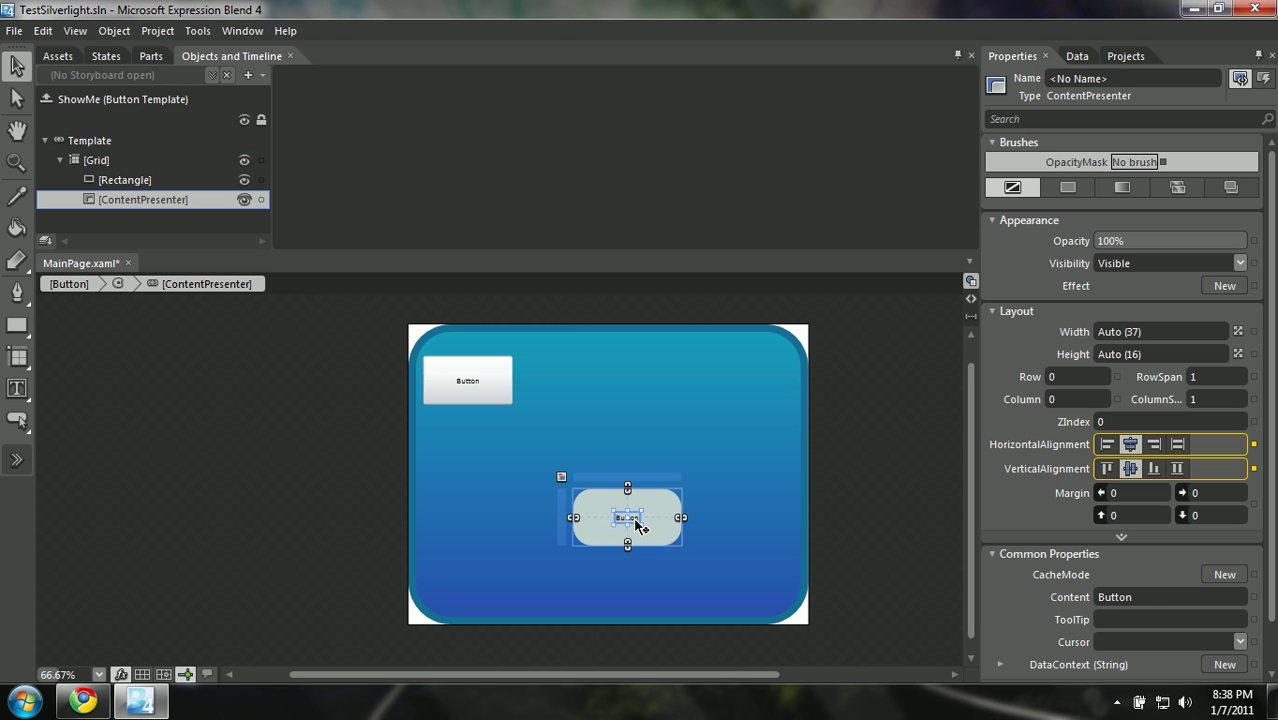
left_click(1150, 592)
left_click(790, 446)
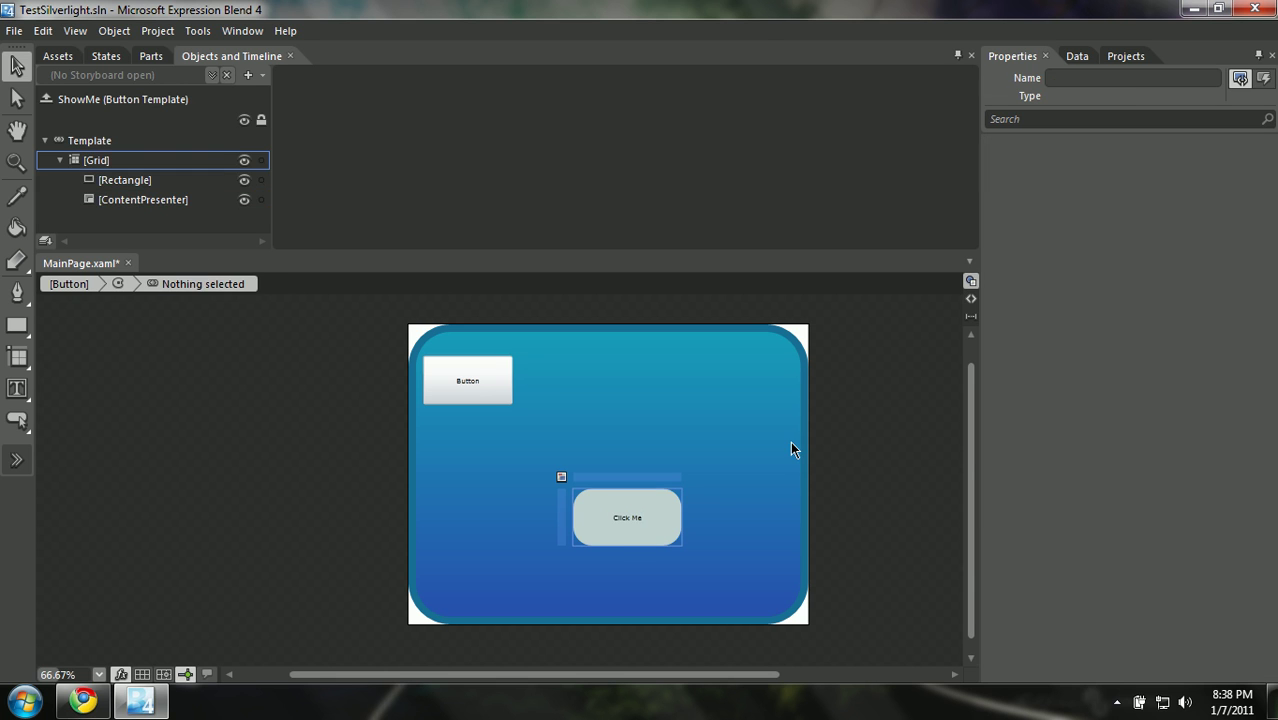
Step: Return from the template to the page and reopen the Click Me button's current template for editing
left_click(648, 522)
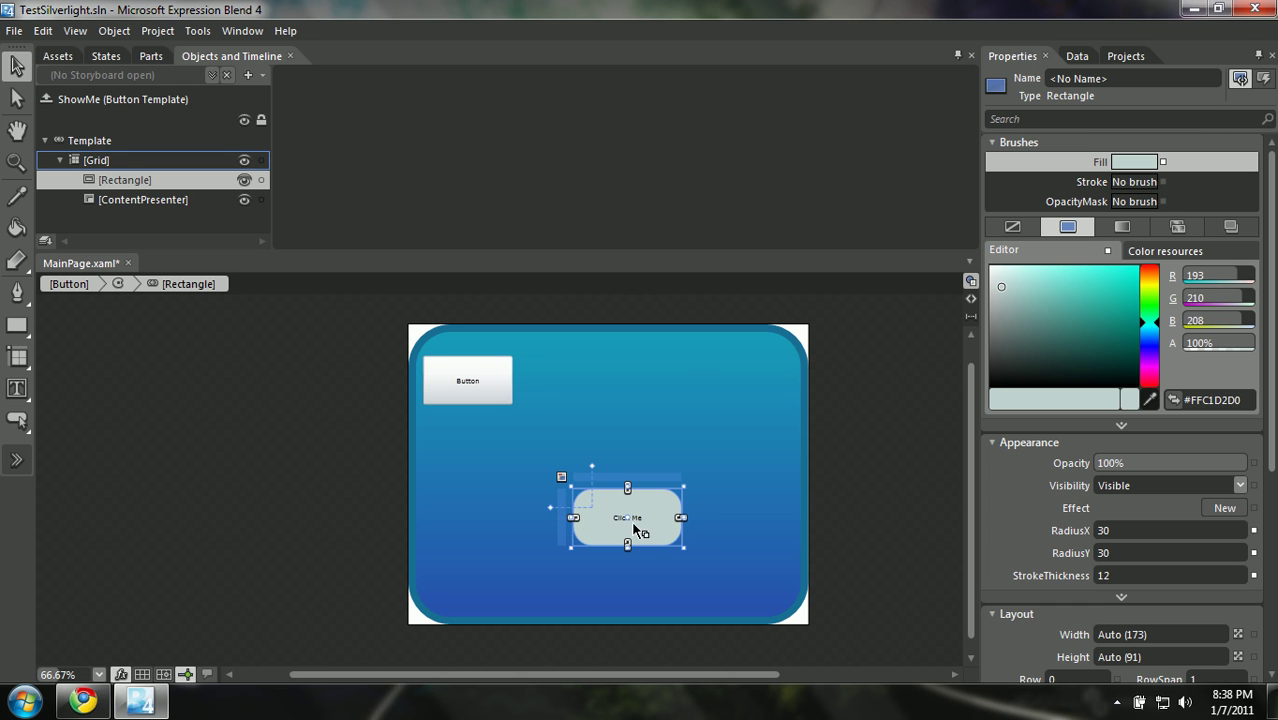
left_click(46, 102)
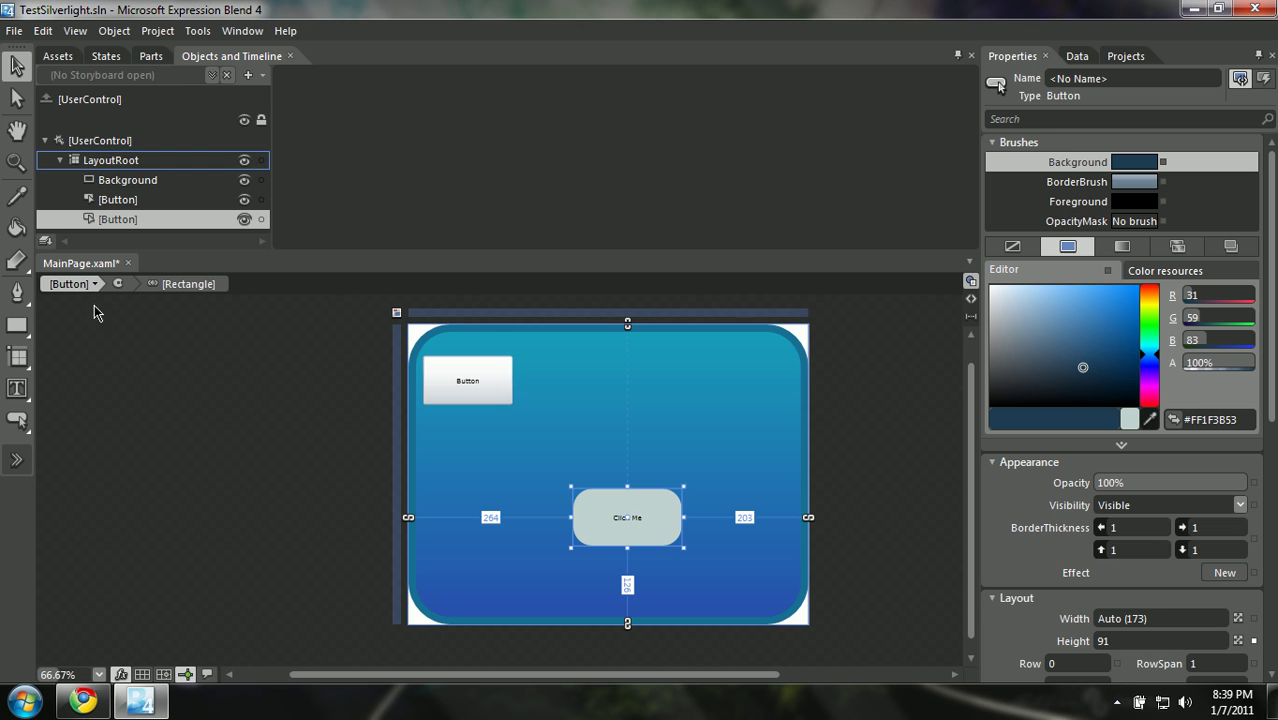
right_click(665, 513)
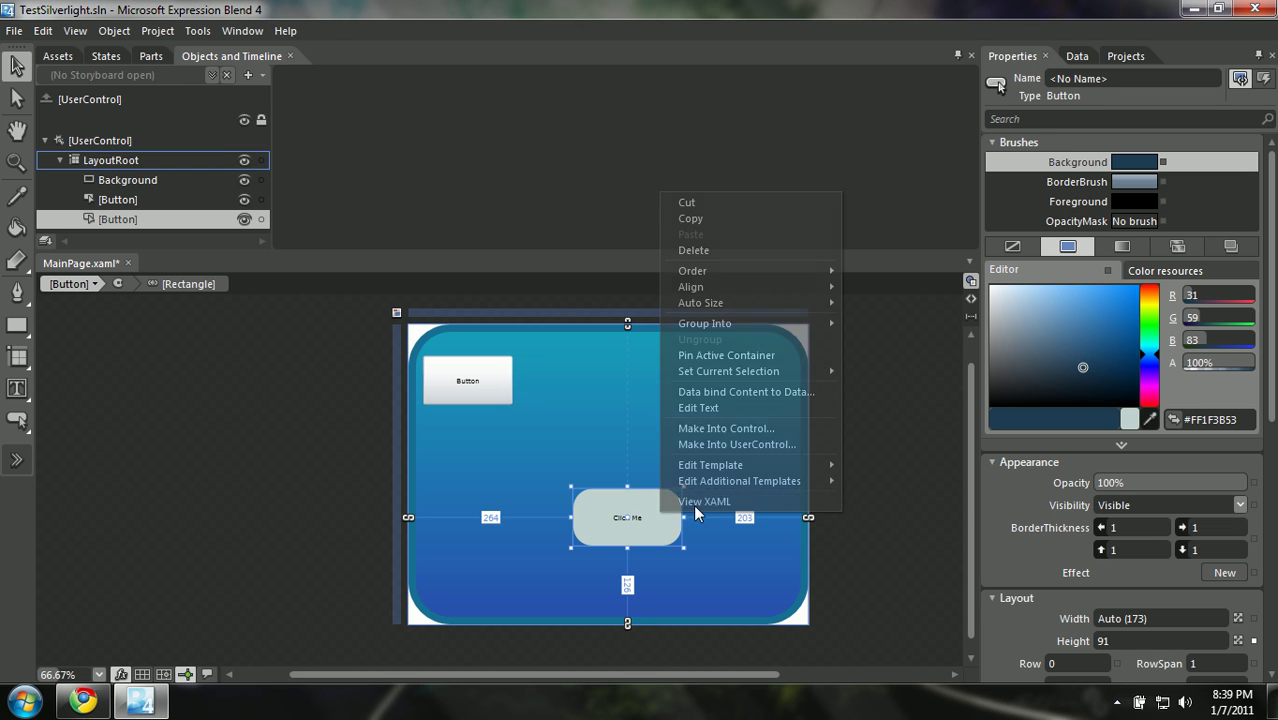
mouse_move(733, 466)
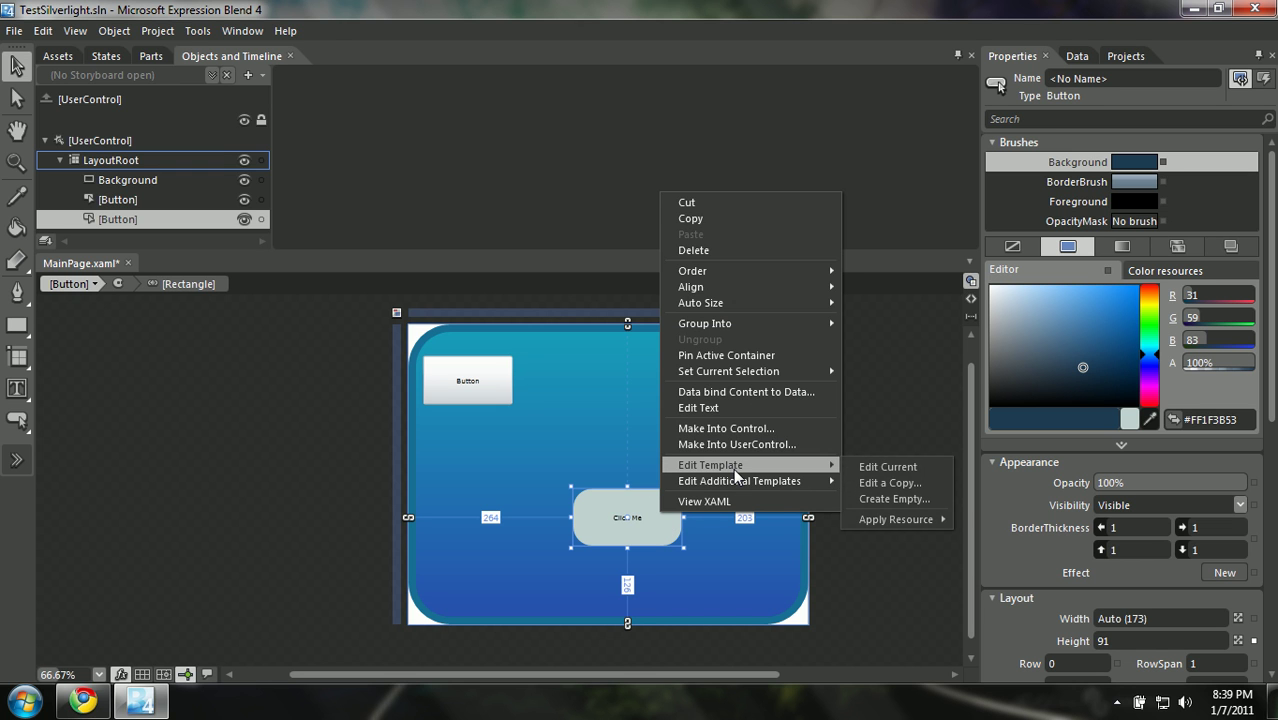
left_click(925, 466)
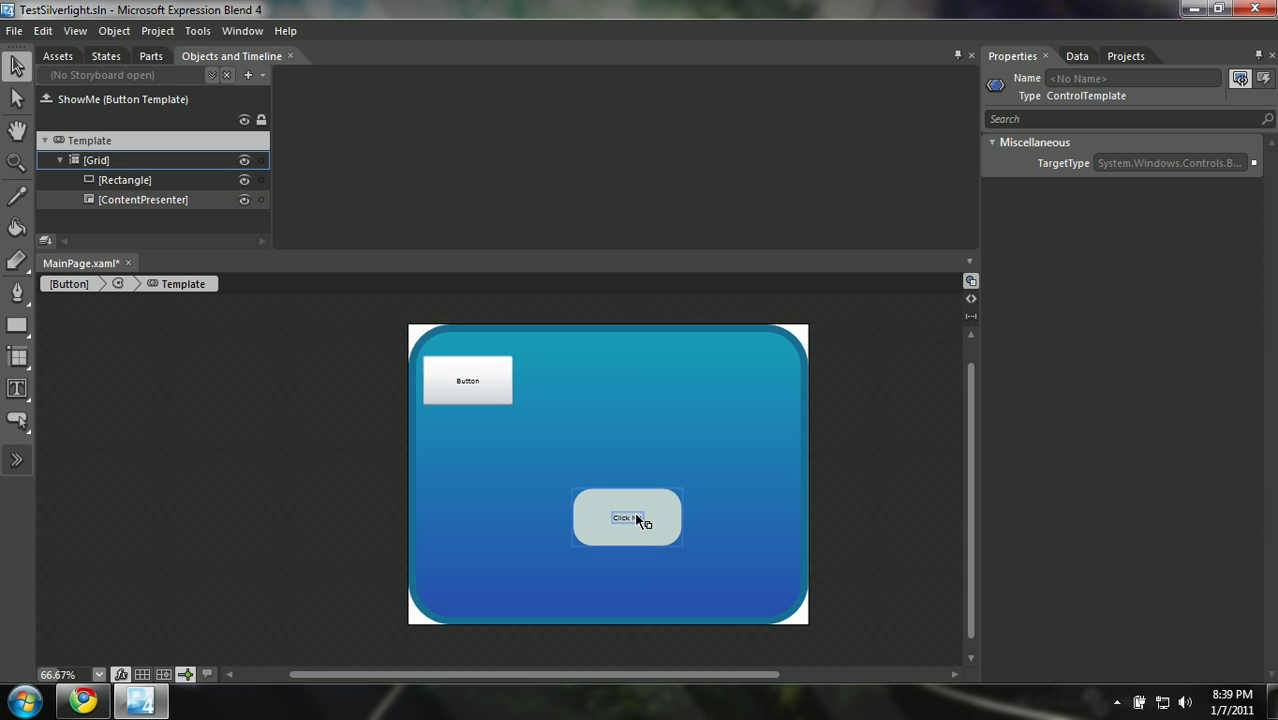
Step: Start recording the MouseOver state of the Click Me button's template
left_click(658, 519)
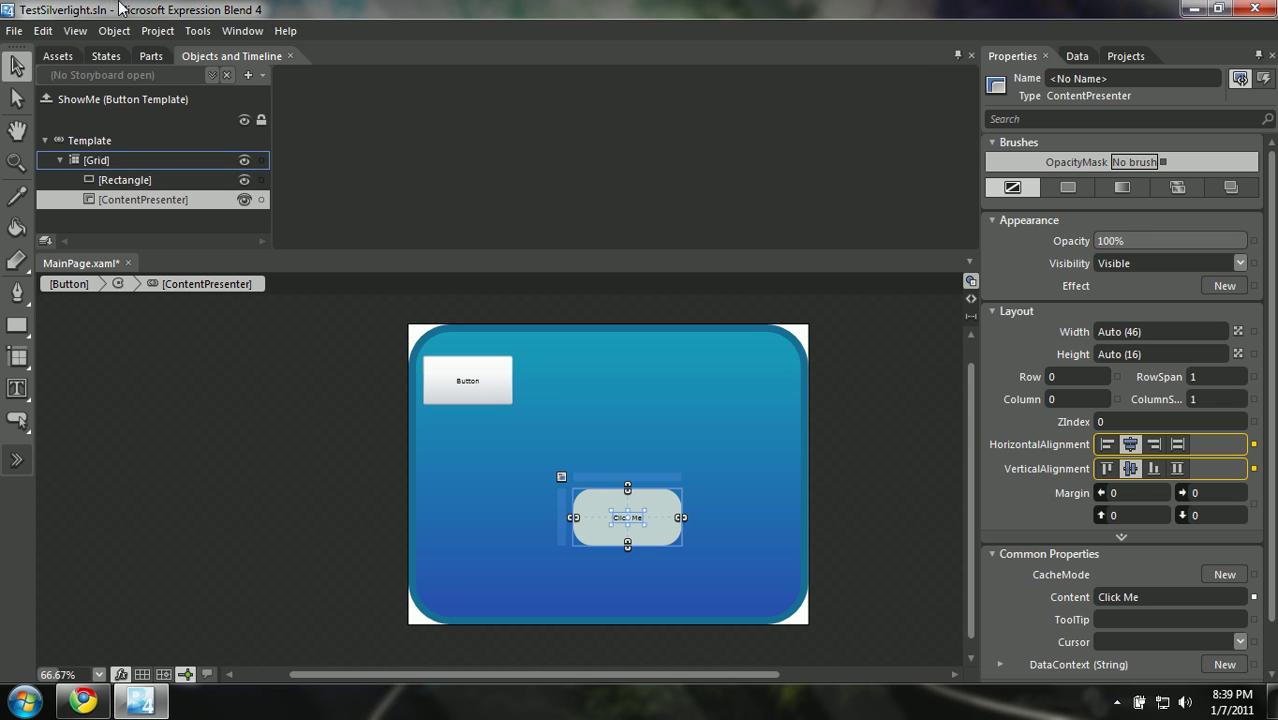
left_click(106, 57)
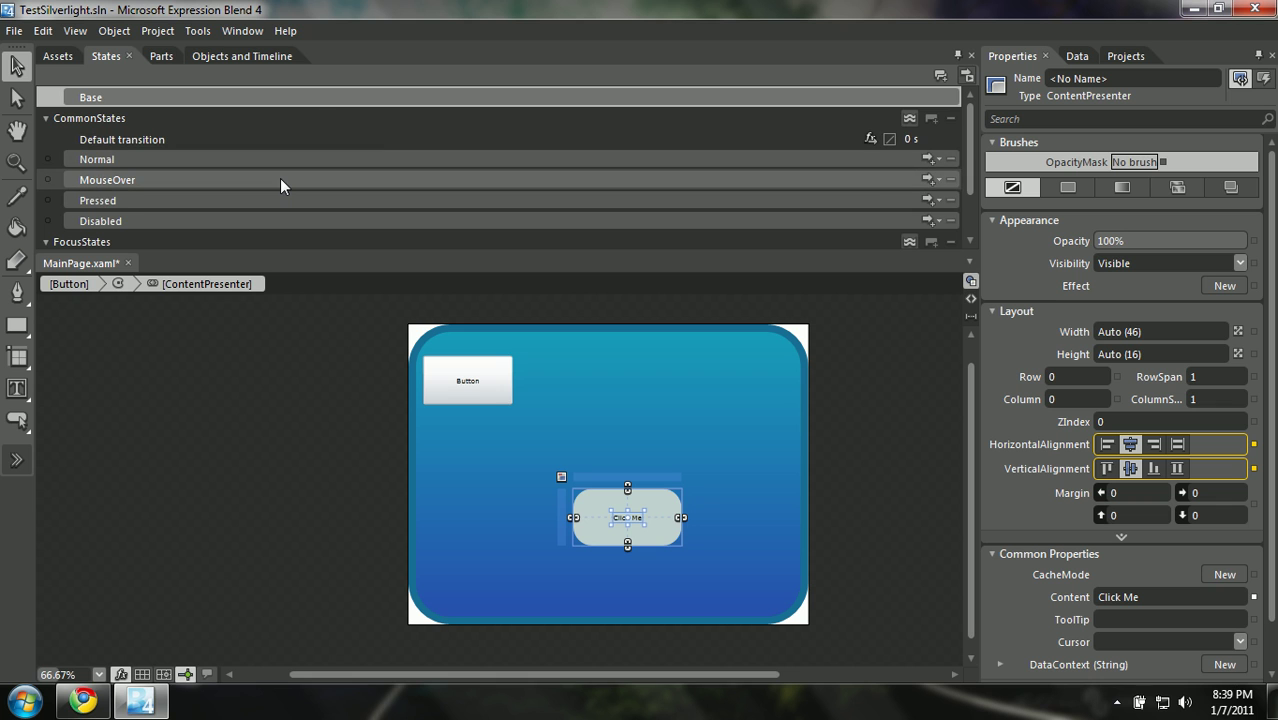
left_click(134, 178)
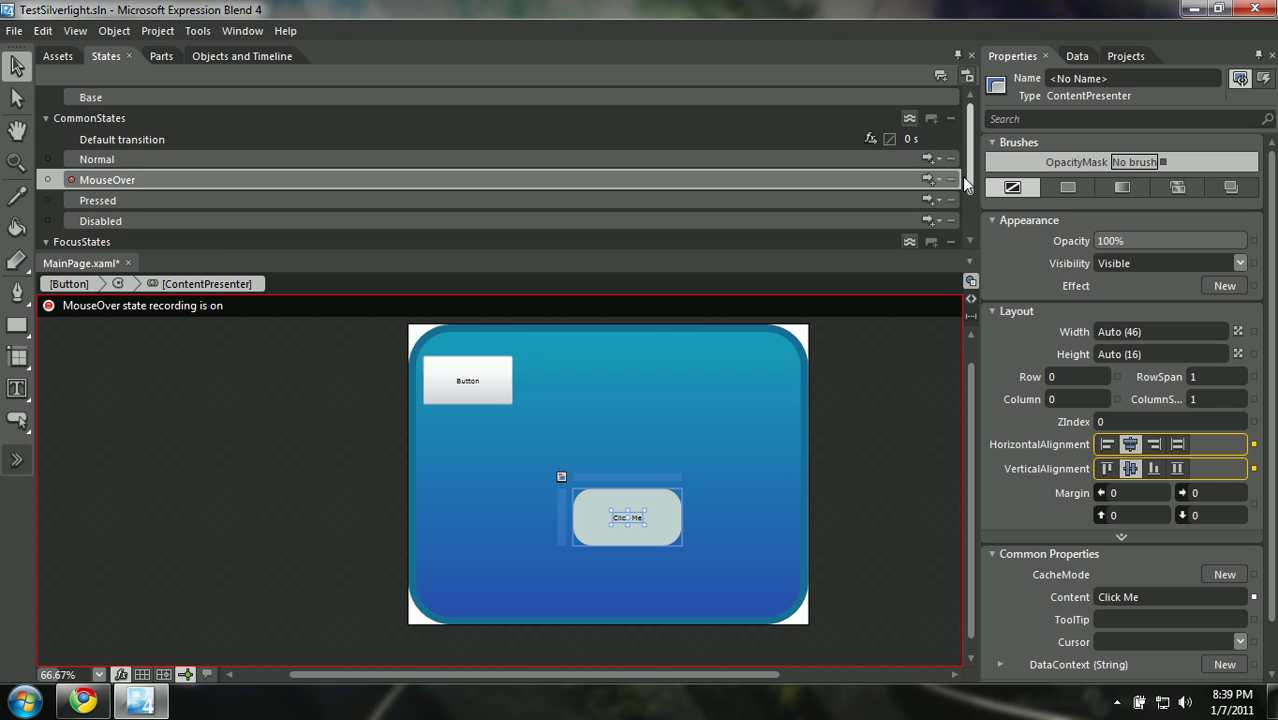
Step: Give the button's rectangle a MouseOver gradient fill from grey-blue #FF55829F to blue #FF206D9F
left_click(668, 540)
left_click(1096, 310)
left_click_drag(1097, 310, 1104, 304)
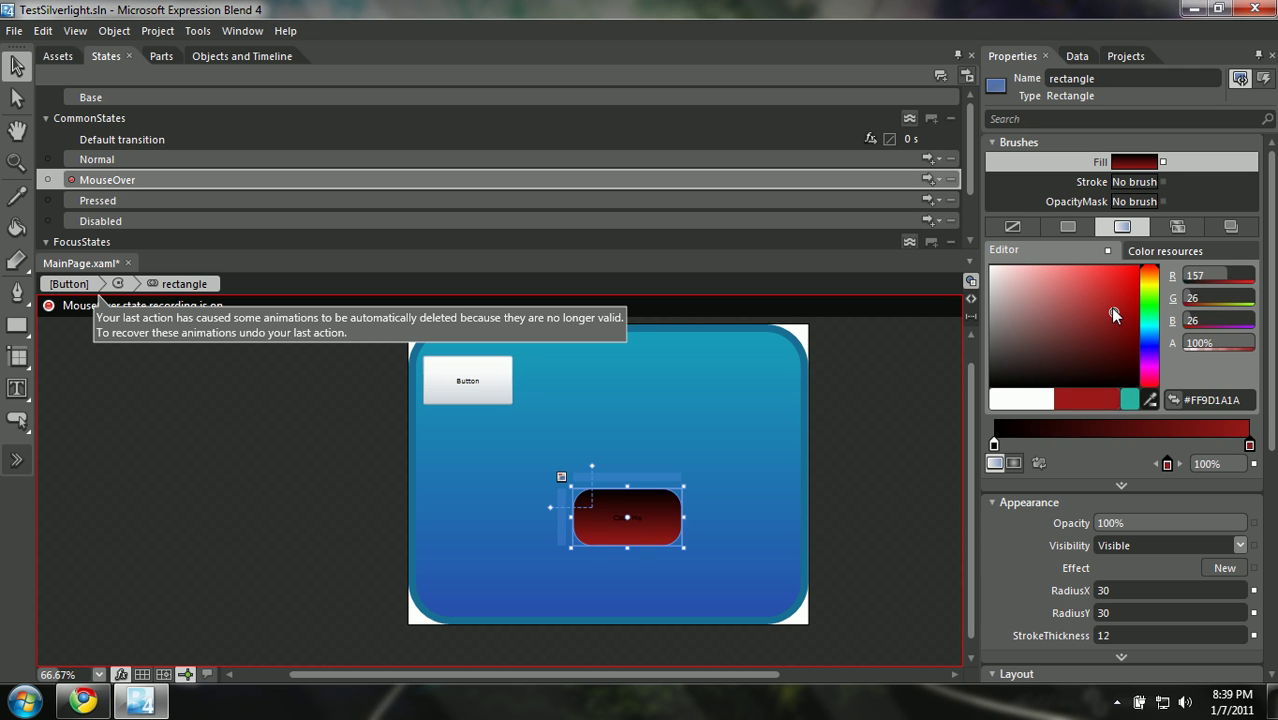
left_click(1151, 340)
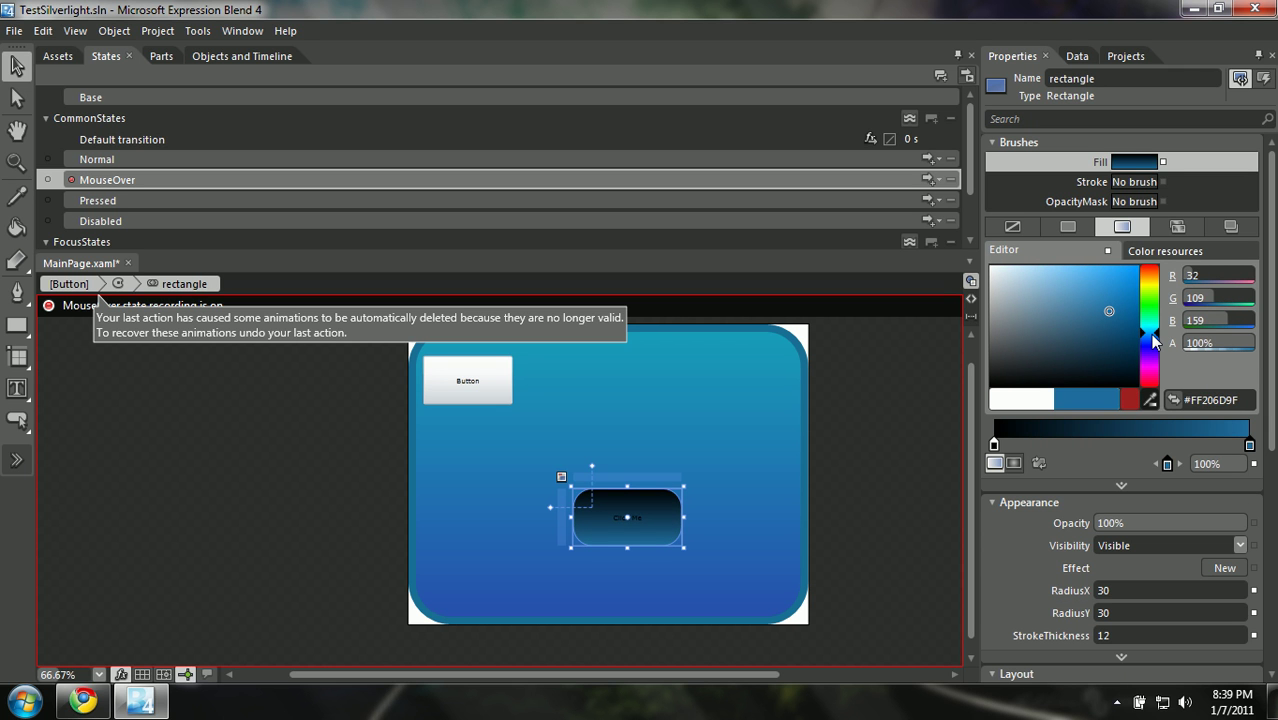
left_click(995, 446)
left_click_drag(1011, 336, 1058, 311)
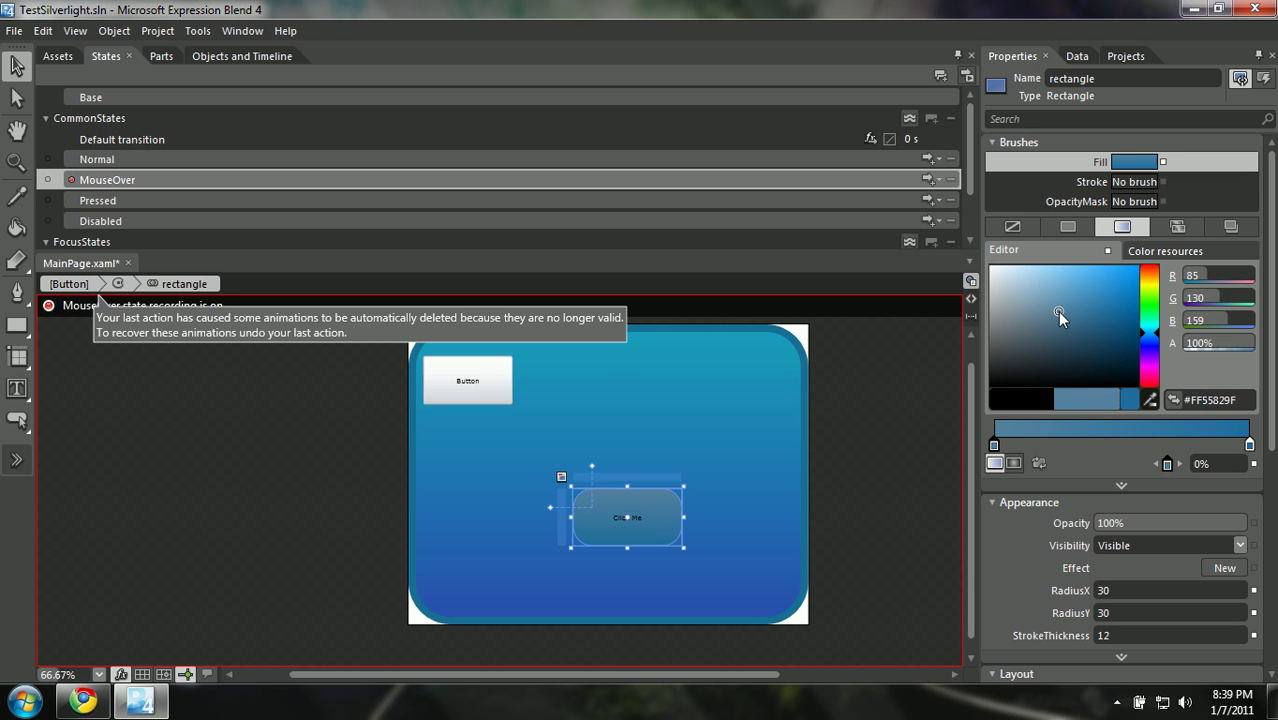
Step: Darken the end stop of the rectangle's MouseOver gradient and compare the Pressed, Base and MouseOver states
left_click(1249, 446)
left_click(1113, 362)
left_click(938, 432)
left_click(242, 194)
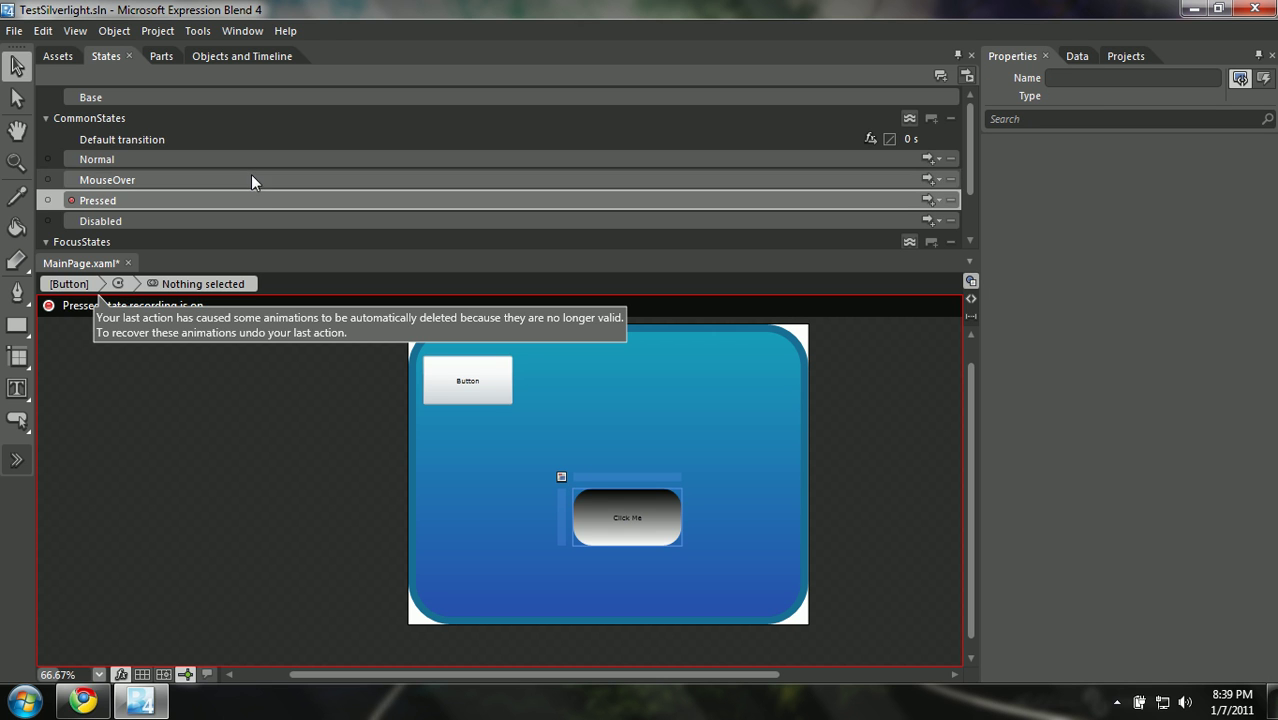
left_click(236, 93)
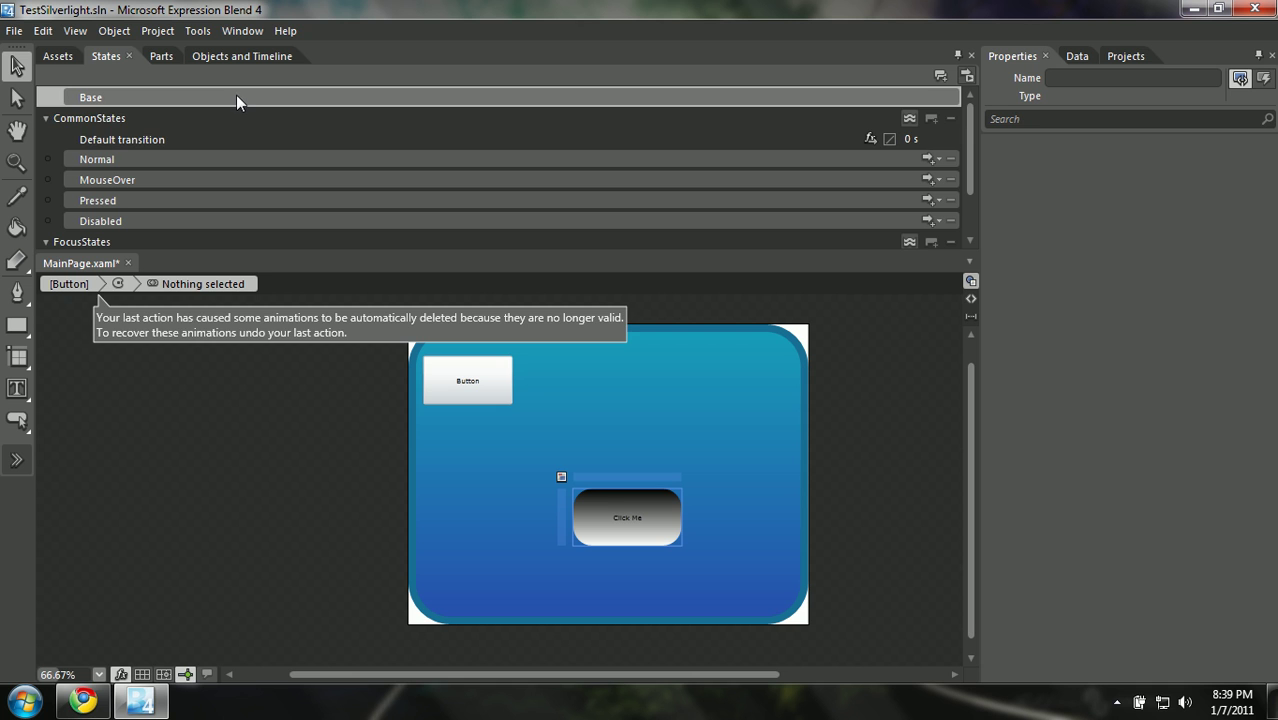
left_click(239, 178)
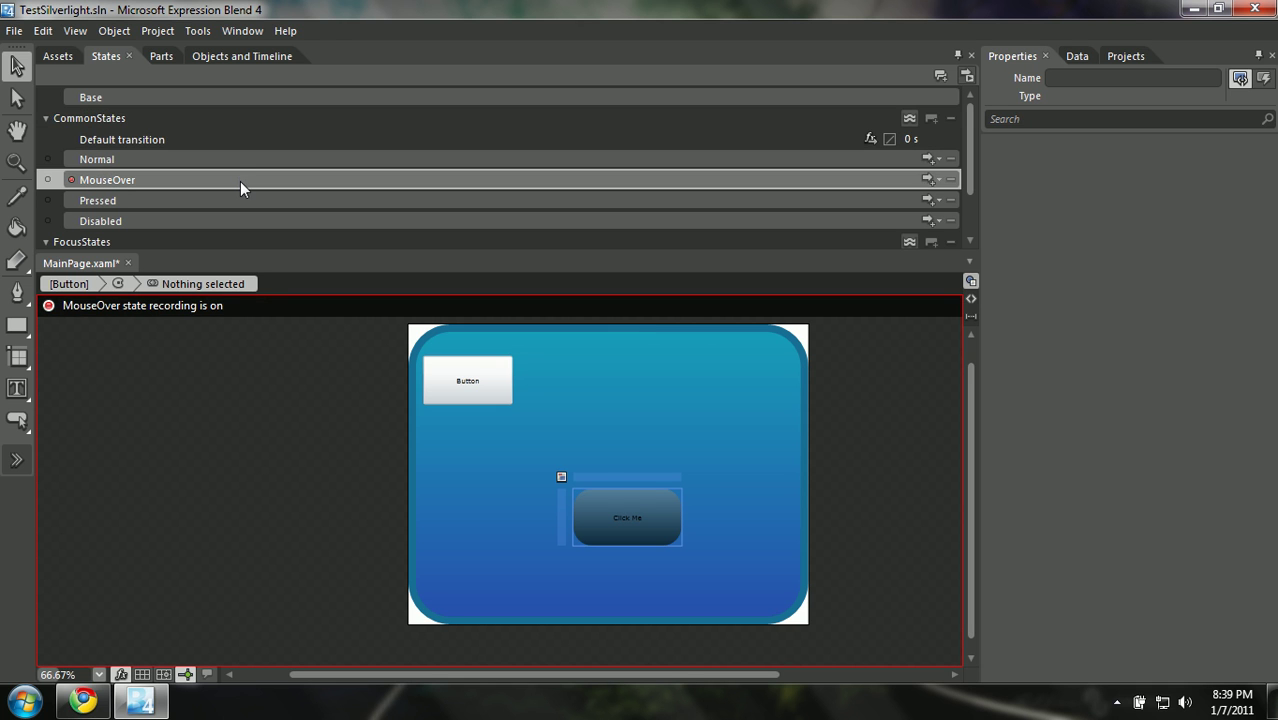
left_click(237, 99)
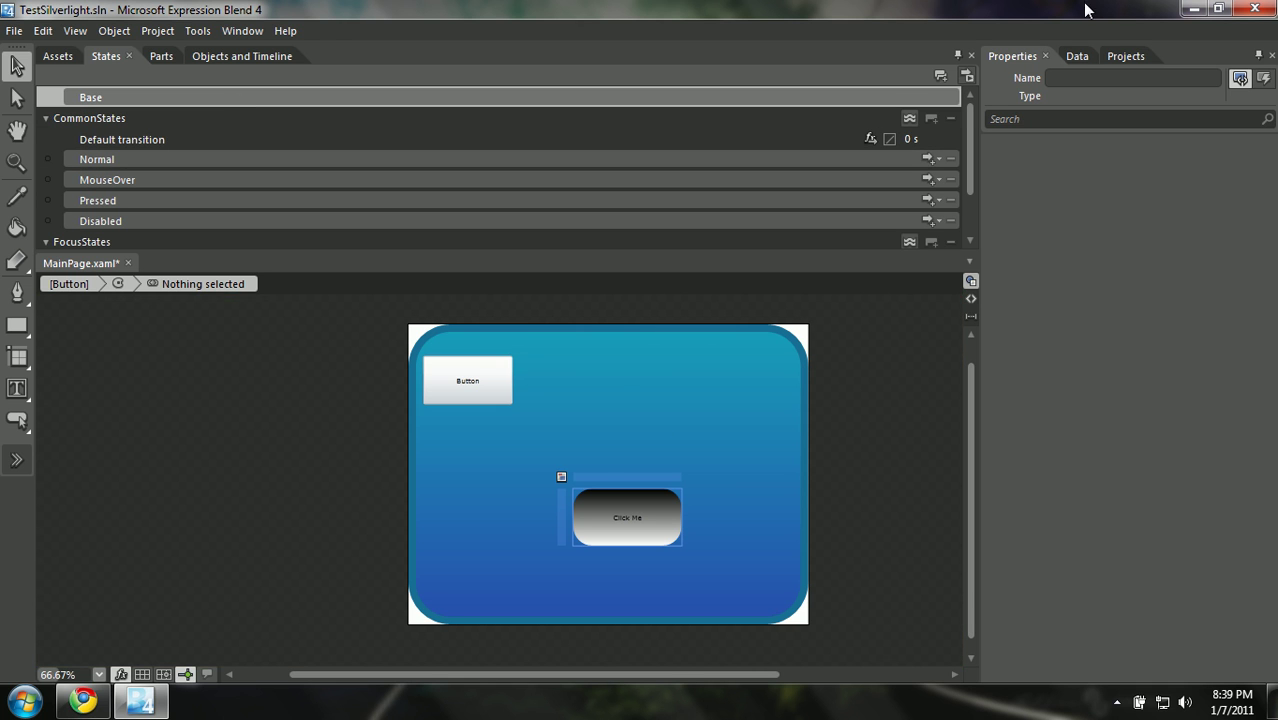
Step: Give the Click Me button's rectangle a solid light grey #FFE0DDDD fill in the Base state
left_click(591, 527)
left_click(591, 527)
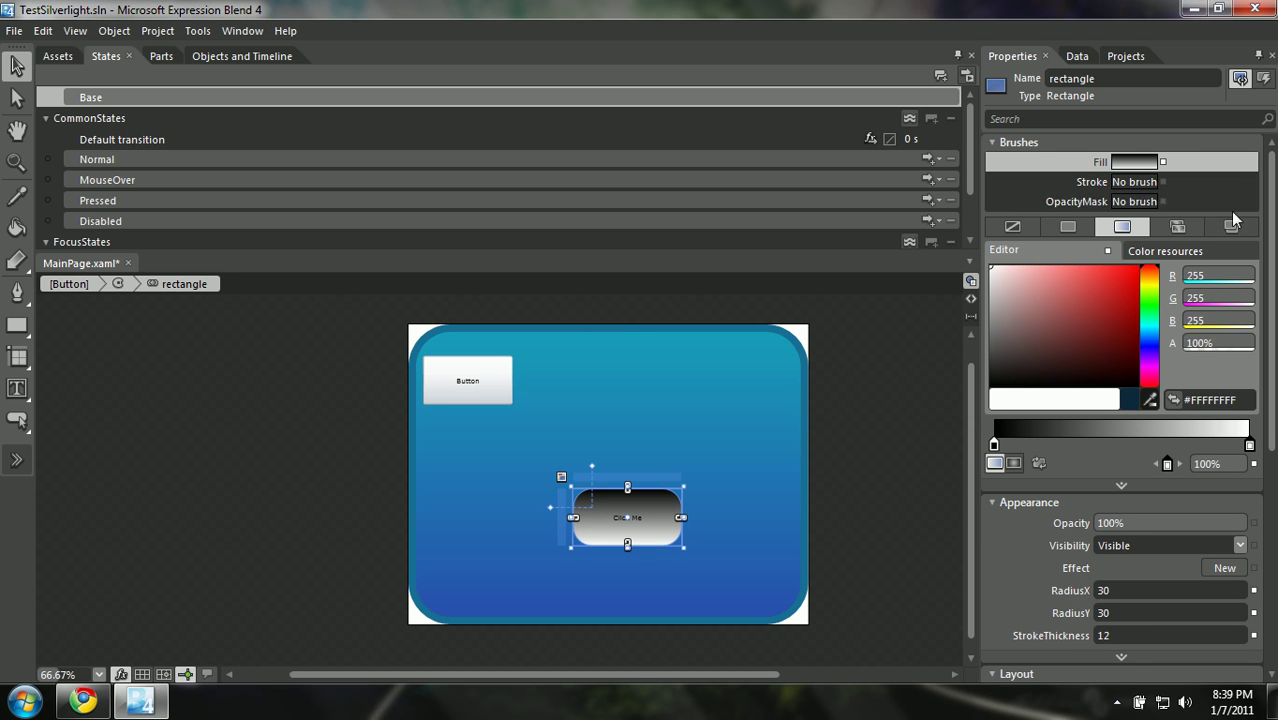
left_click(1052, 231)
left_click_drag(1034, 305, 989, 280)
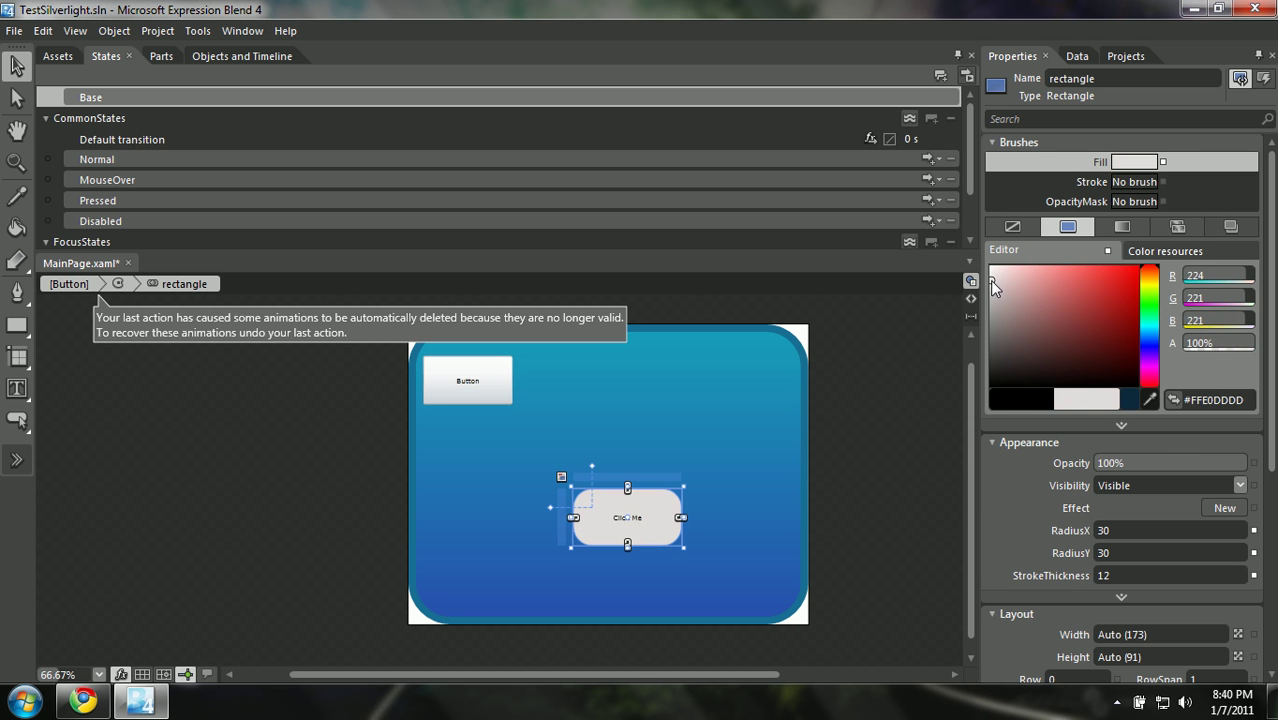
Step: Set the CommonStates default transition to 0.3 s and add a transition from Normal to any state
left_click(329, 179)
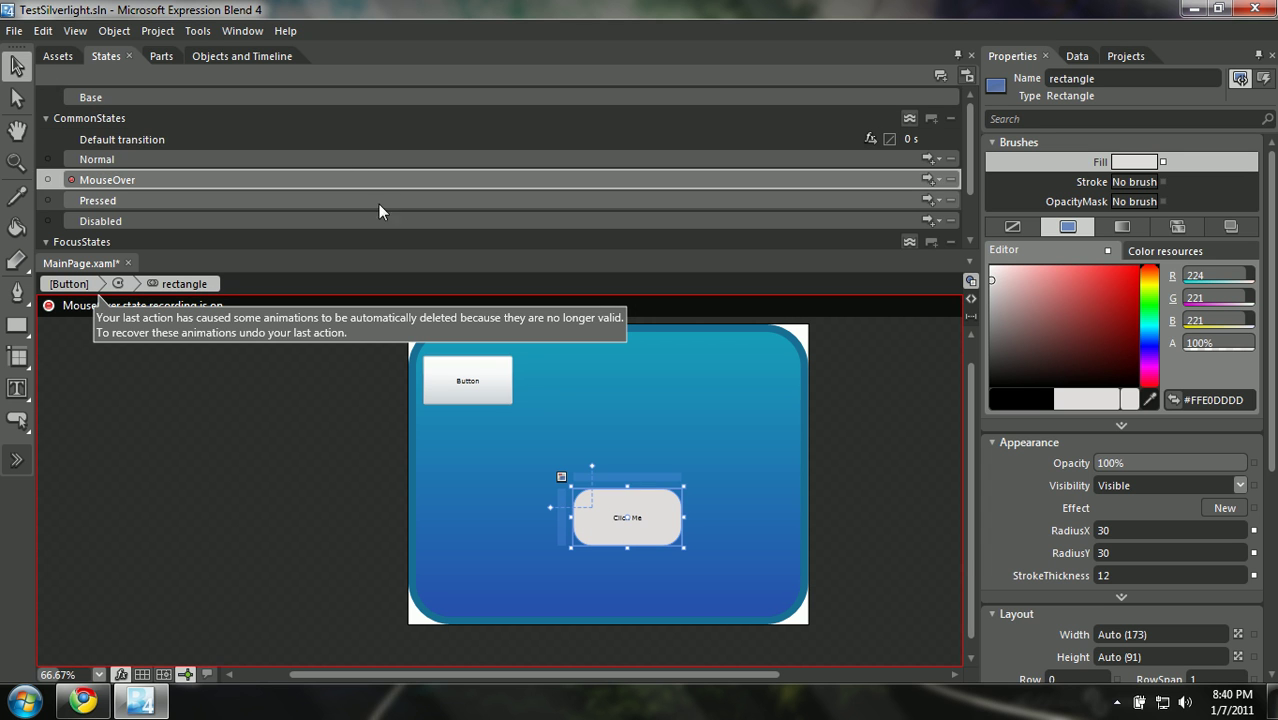
left_click(899, 141)
type("0.3")
key("Return")
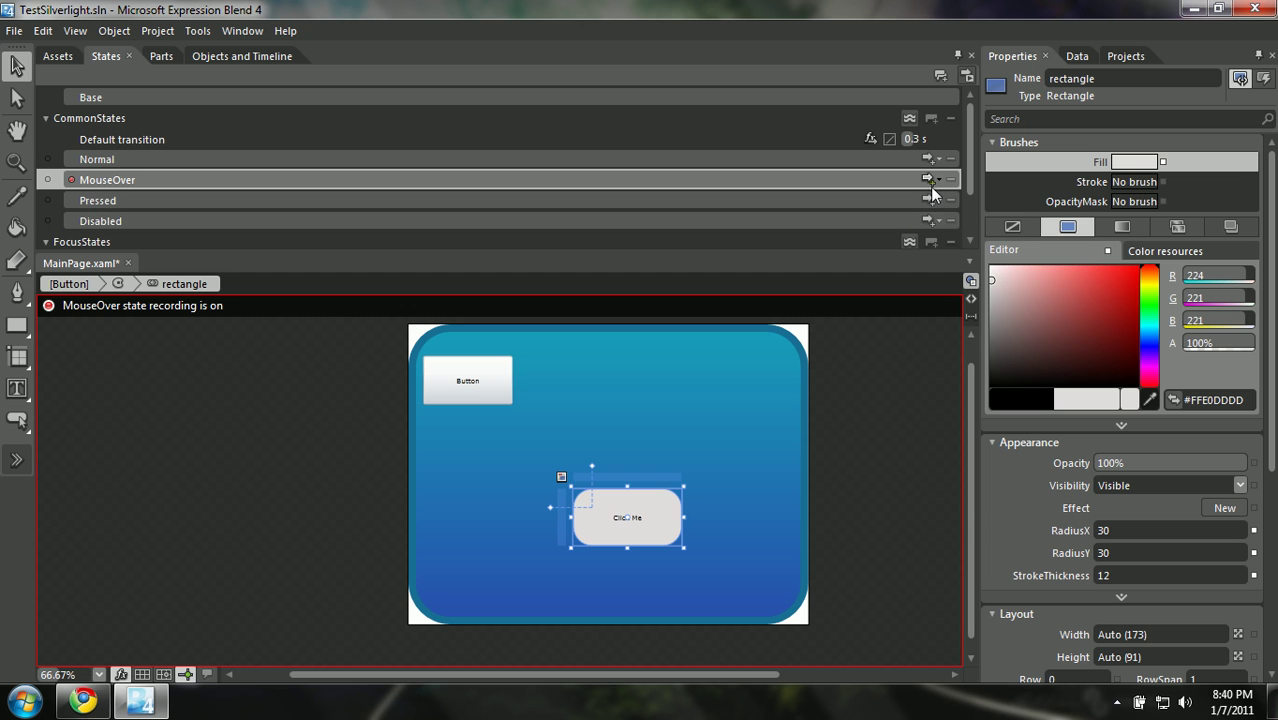
left_click(930, 186)
left_click(879, 187)
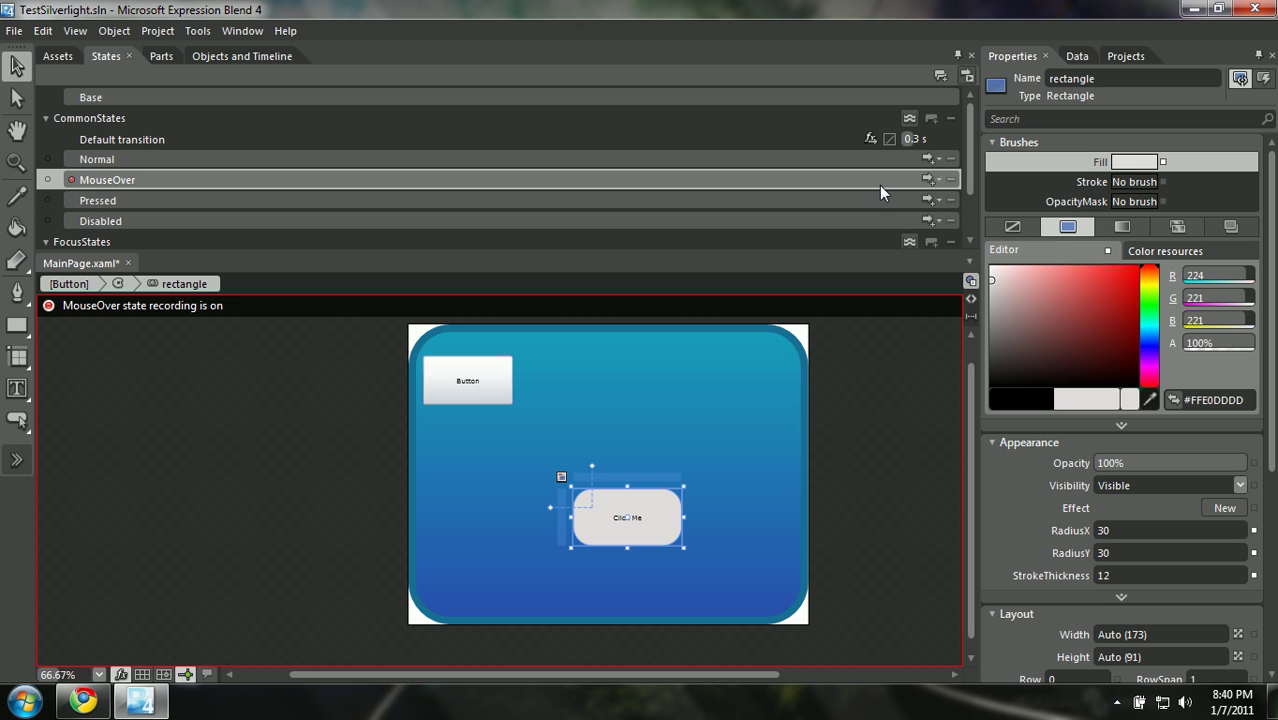
left_click(931, 162)
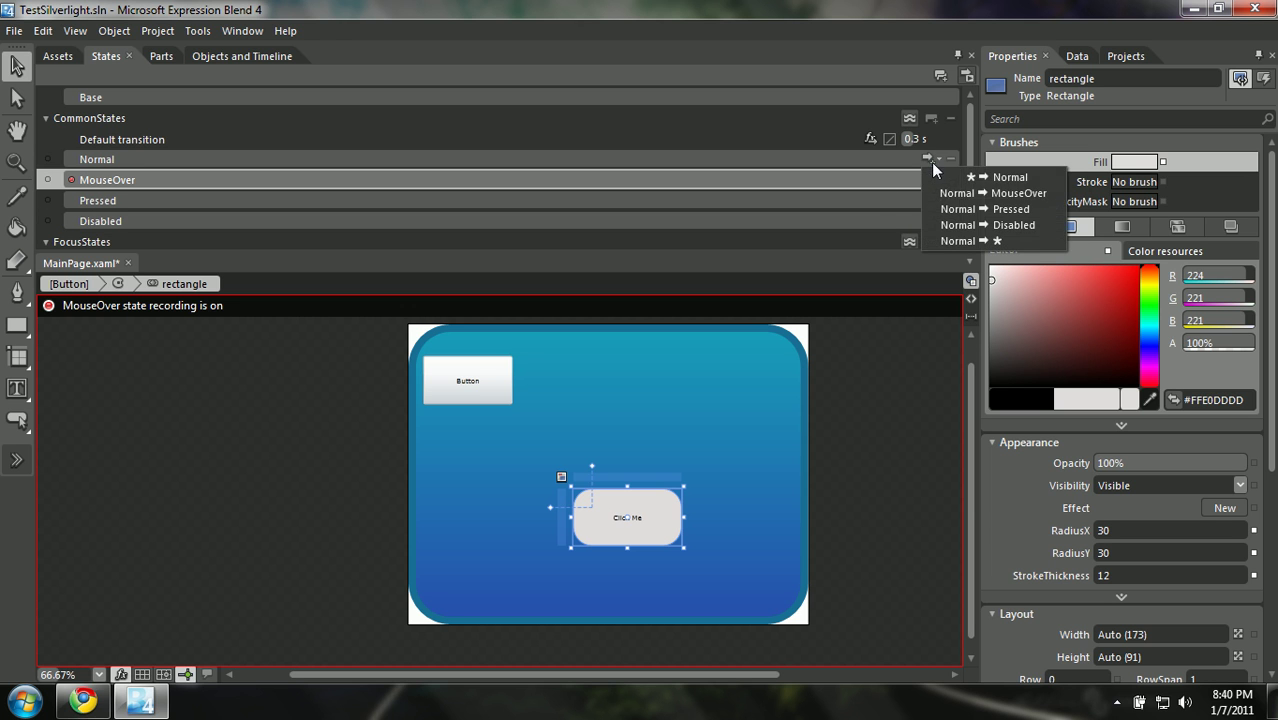
left_click(986, 234)
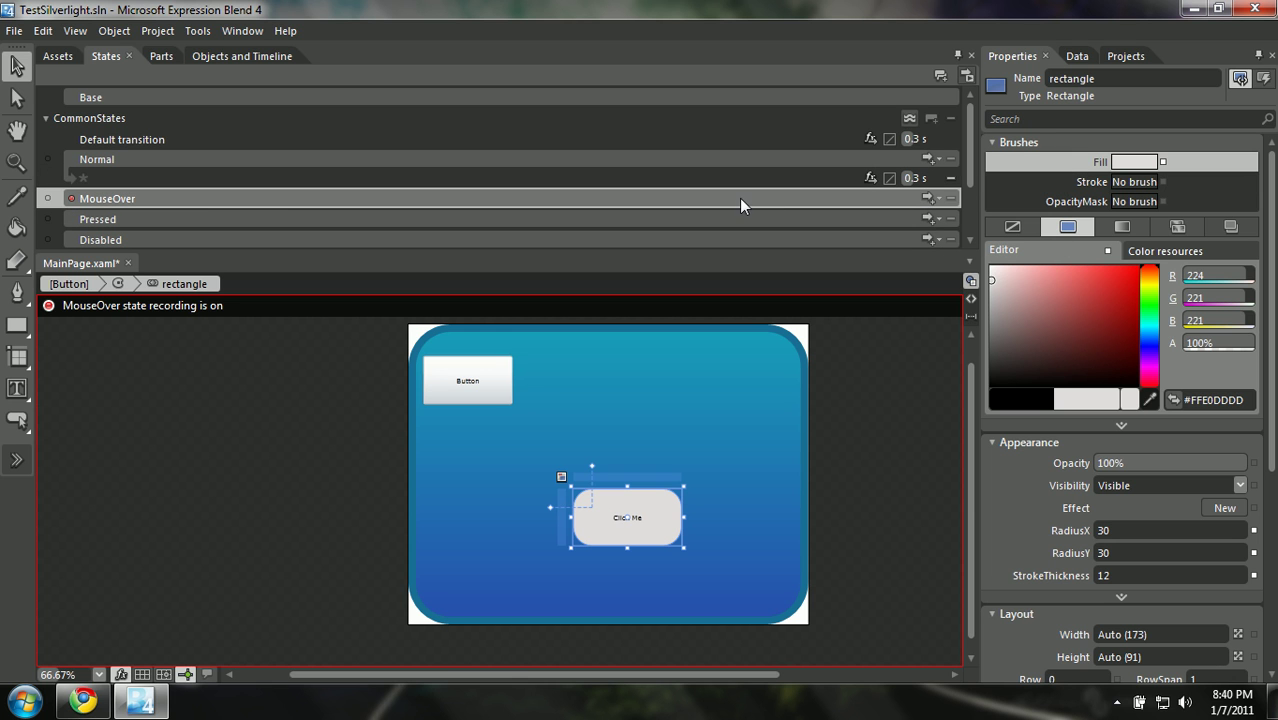
Step: Give the rectangle a MouseOver gradient fill from blue #FF1383A9 to white and compare it with the Normal state
left_click(1122, 226)
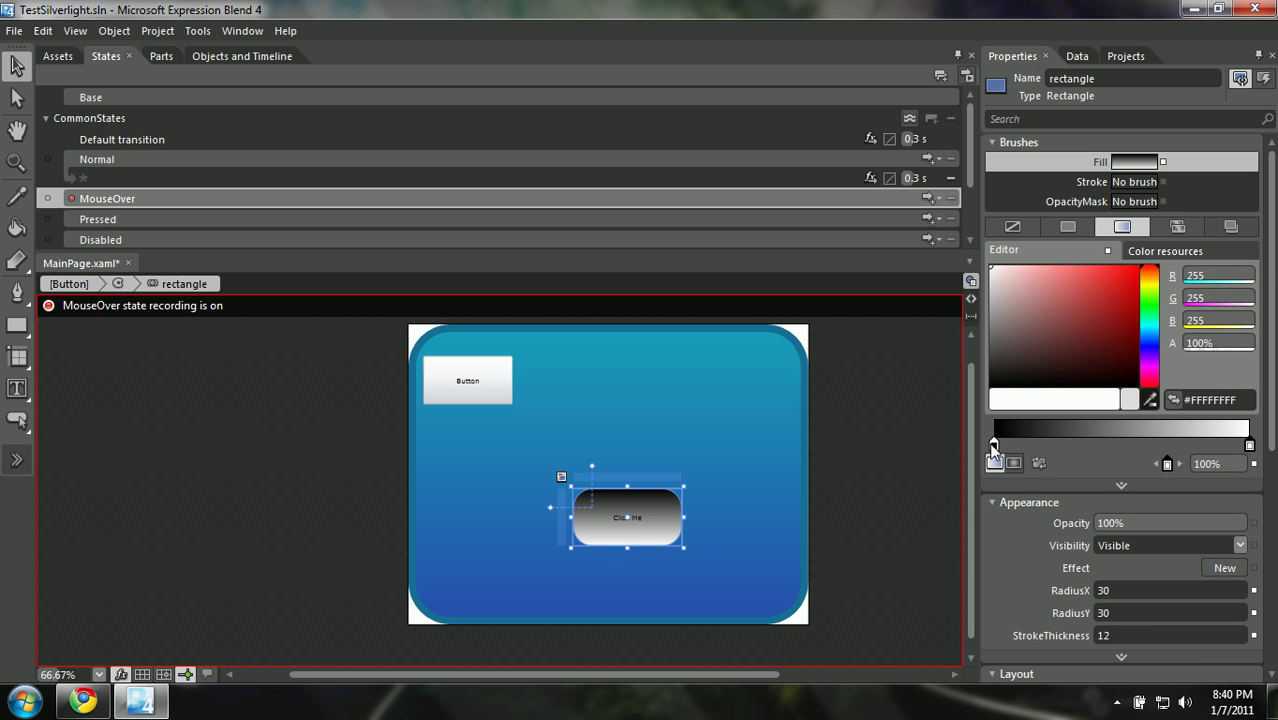
left_click(994, 444)
left_click(1152, 331)
left_click_drag(1120, 300, 1121, 307)
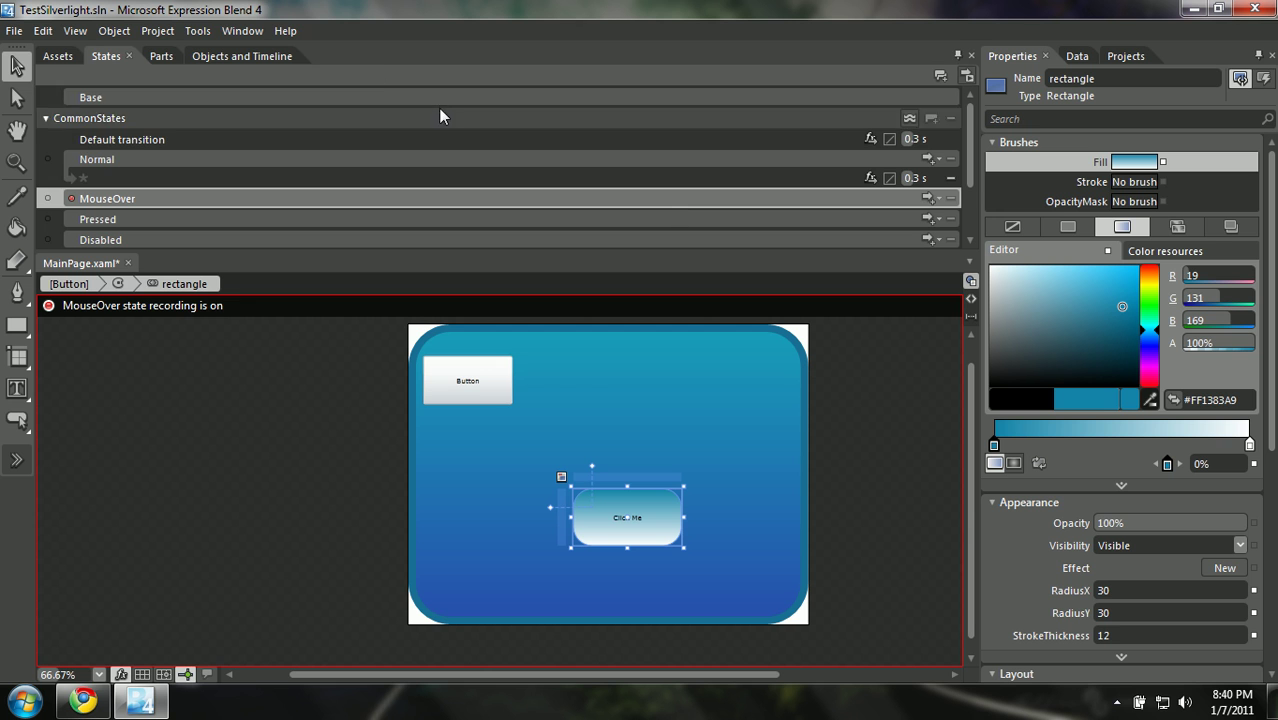
left_click(438, 165)
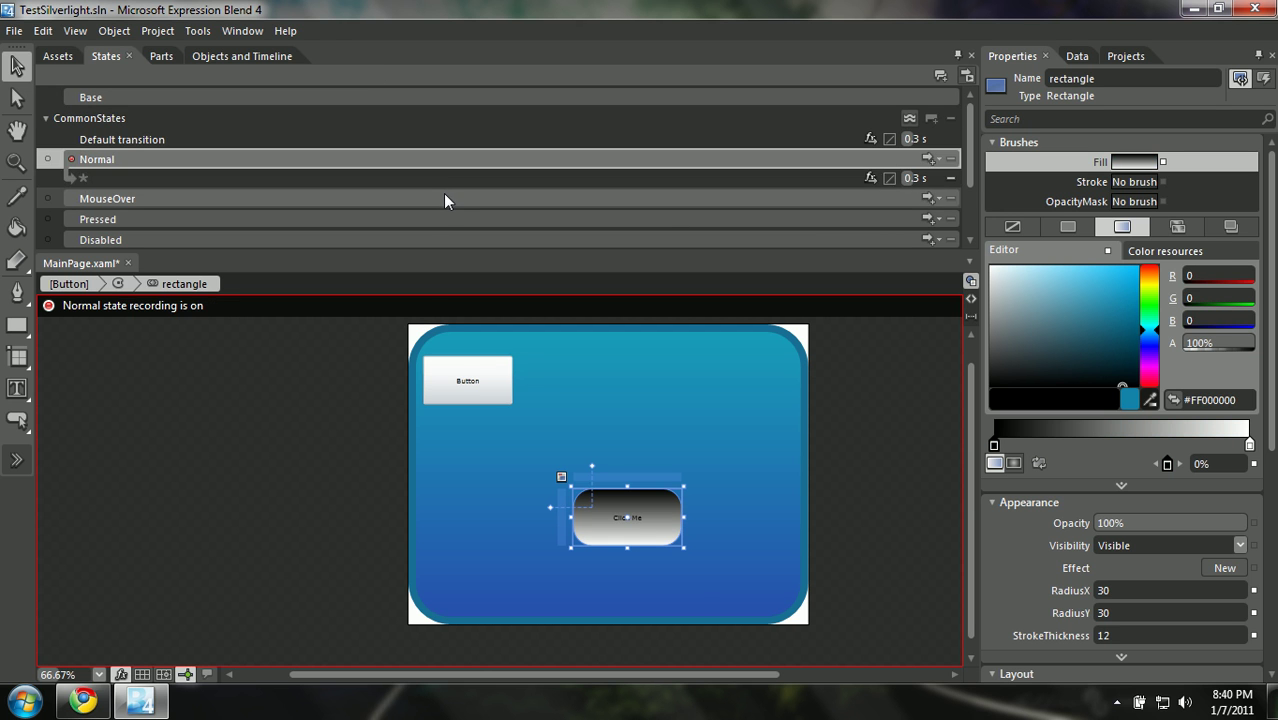
left_click(443, 193)
left_click(463, 159)
left_click(462, 196)
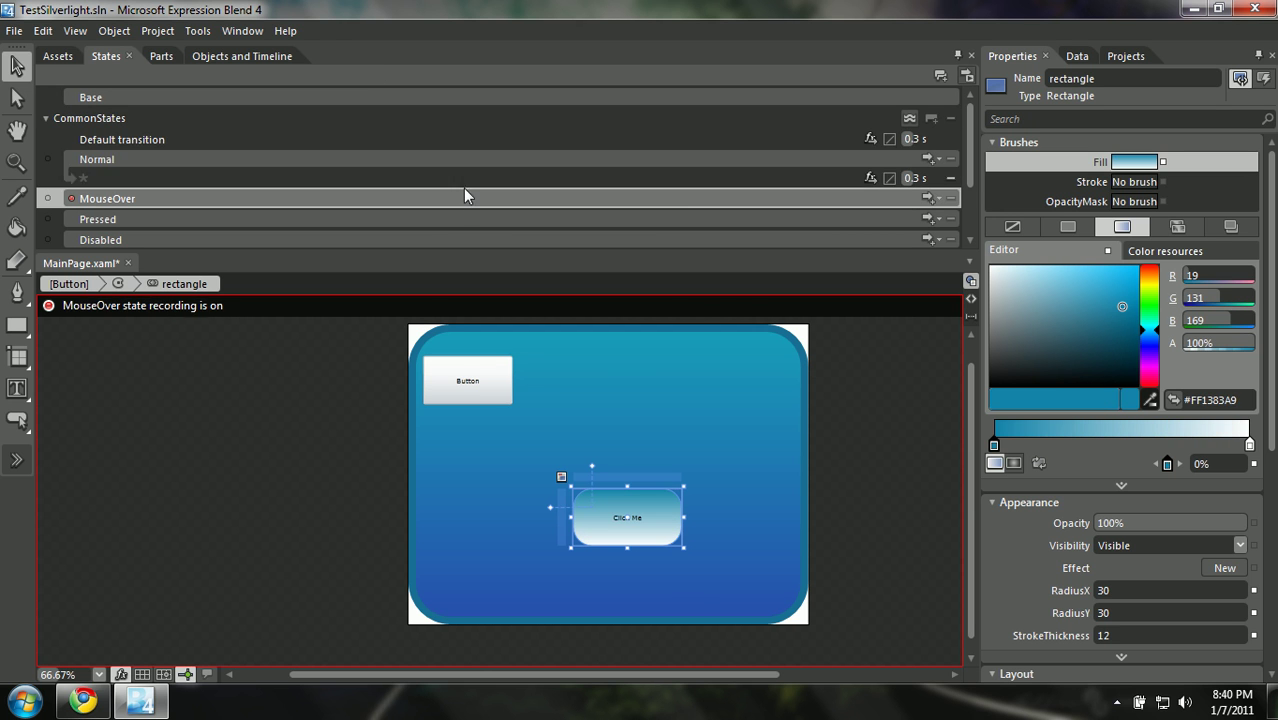
Step: Set the duration of the transition from Normal to any state to 0.6 s and switch between Normal and MouseOver
left_click_drag(914, 178, 924, 178)
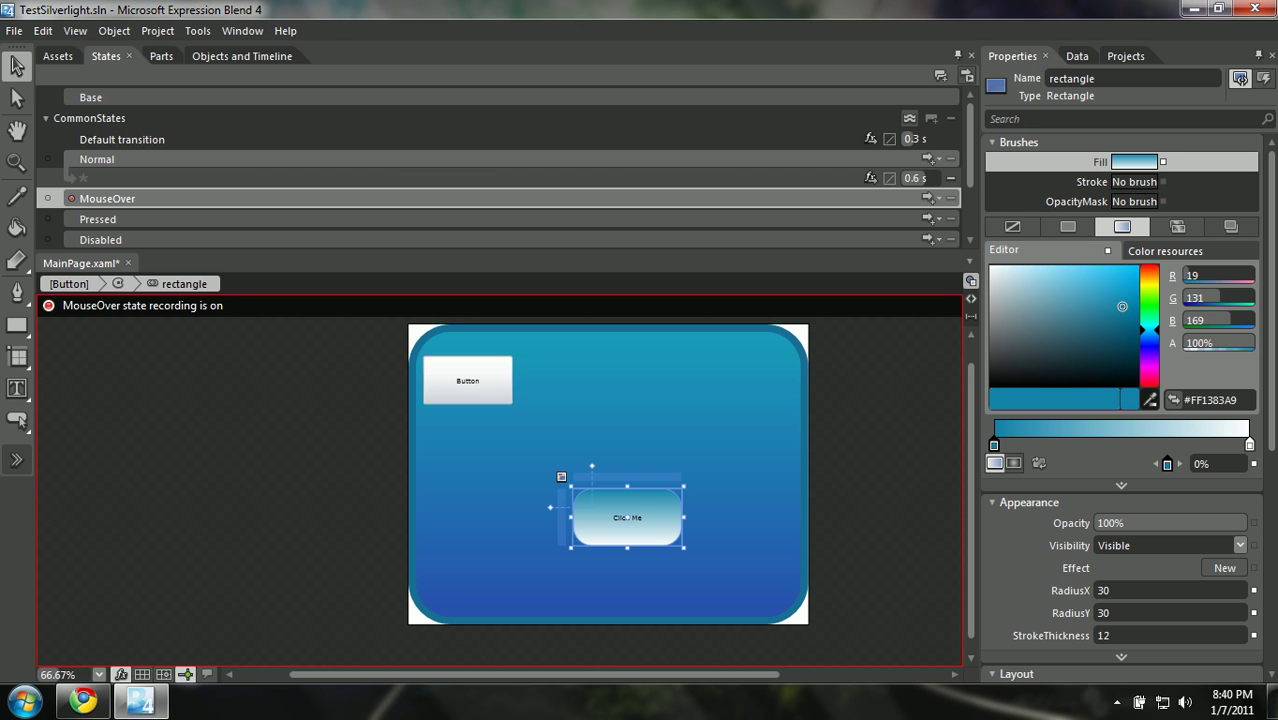
left_click_drag(670, 163, 670, 192)
left_click(675, 167)
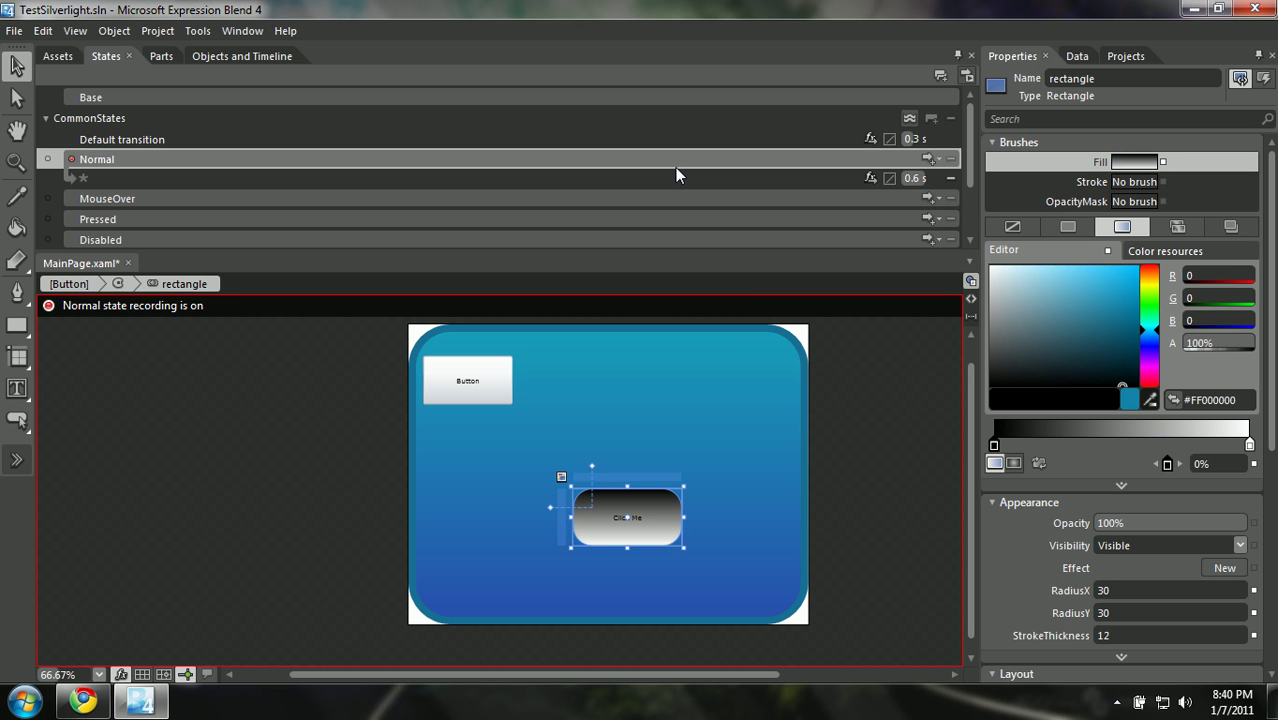
left_click(105, 203)
Step: Run the TestSilverlight project in the browser and test the default Button and the Click Me button's hover effect
left_click(122, 32)
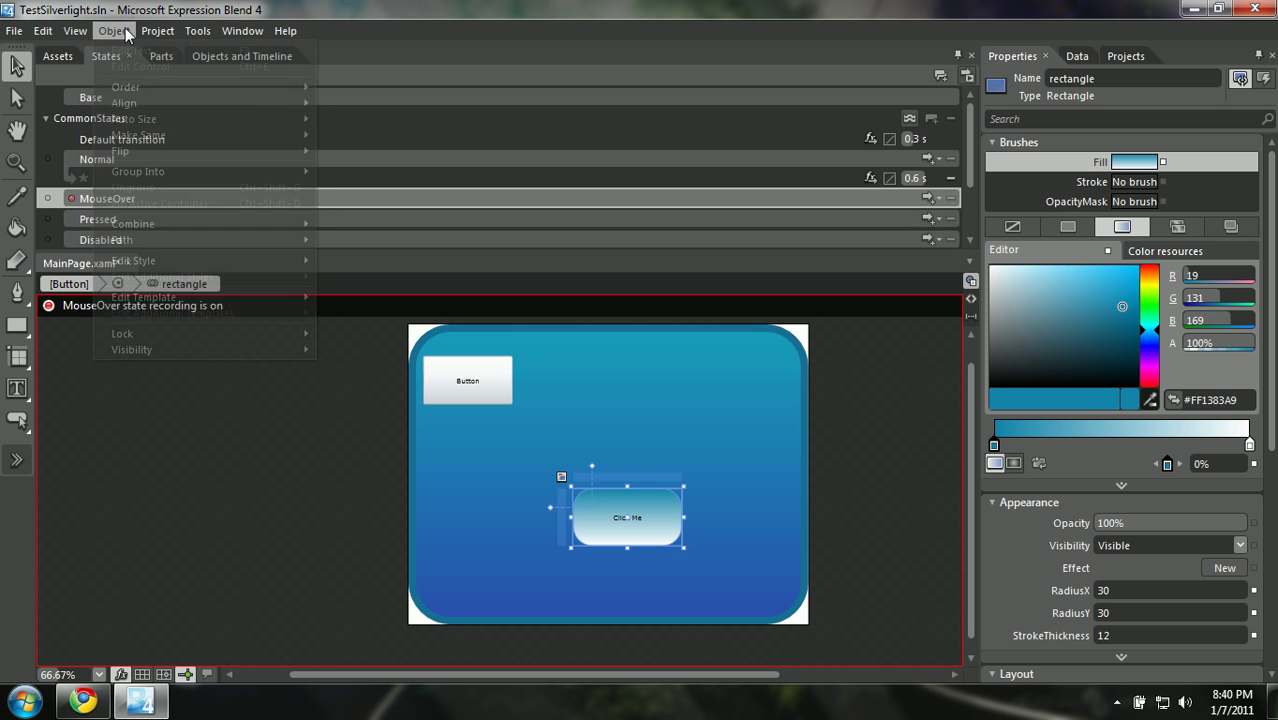
left_click(183, 307)
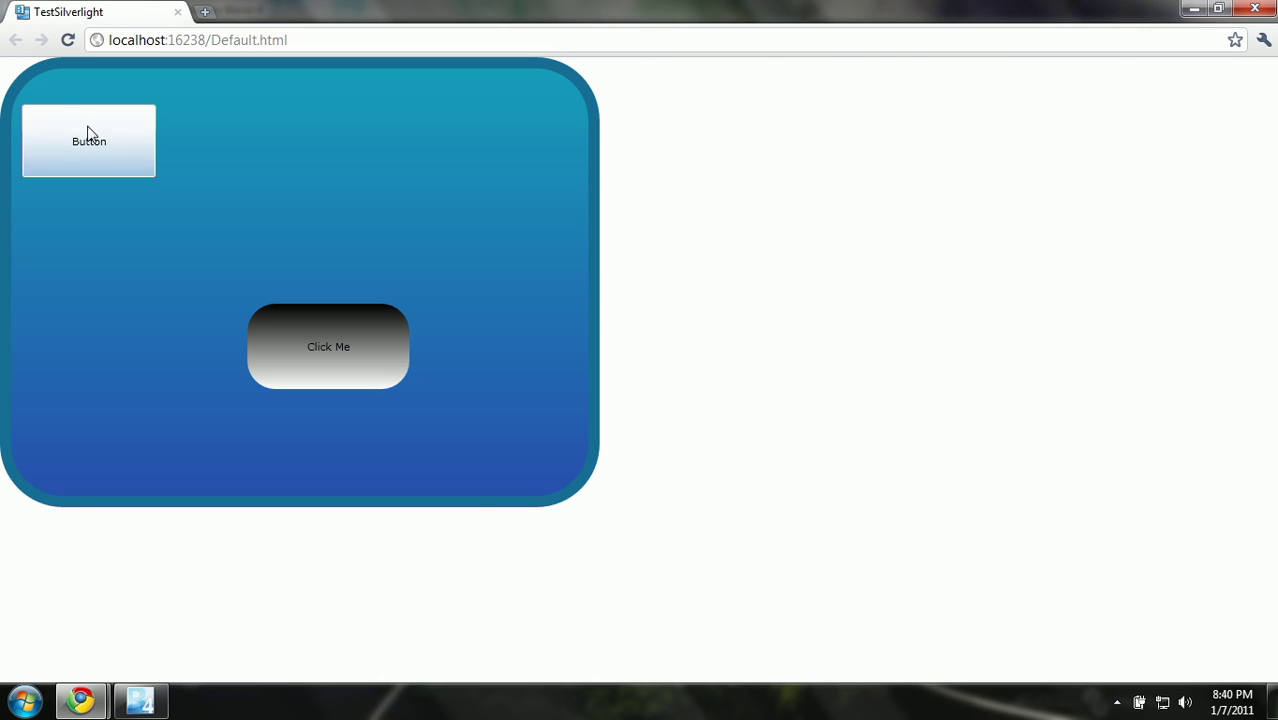
left_click(108, 158)
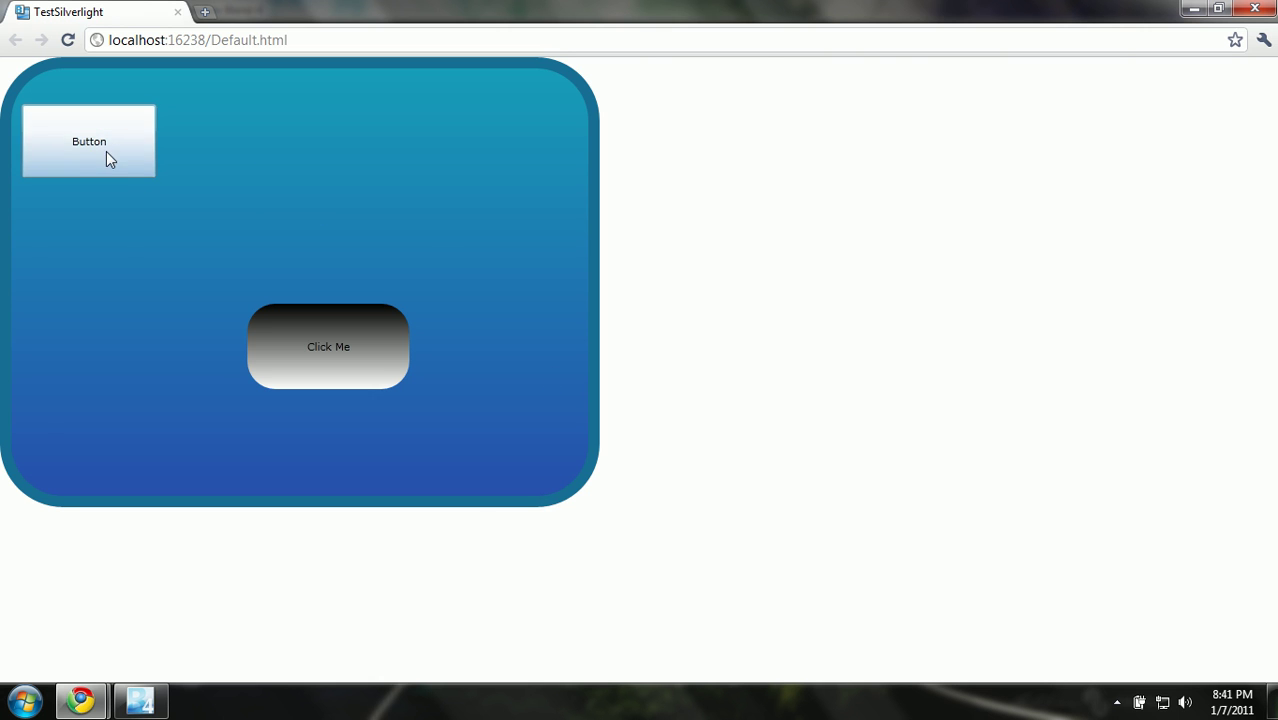
left_click(107, 152)
left_click(107, 152)
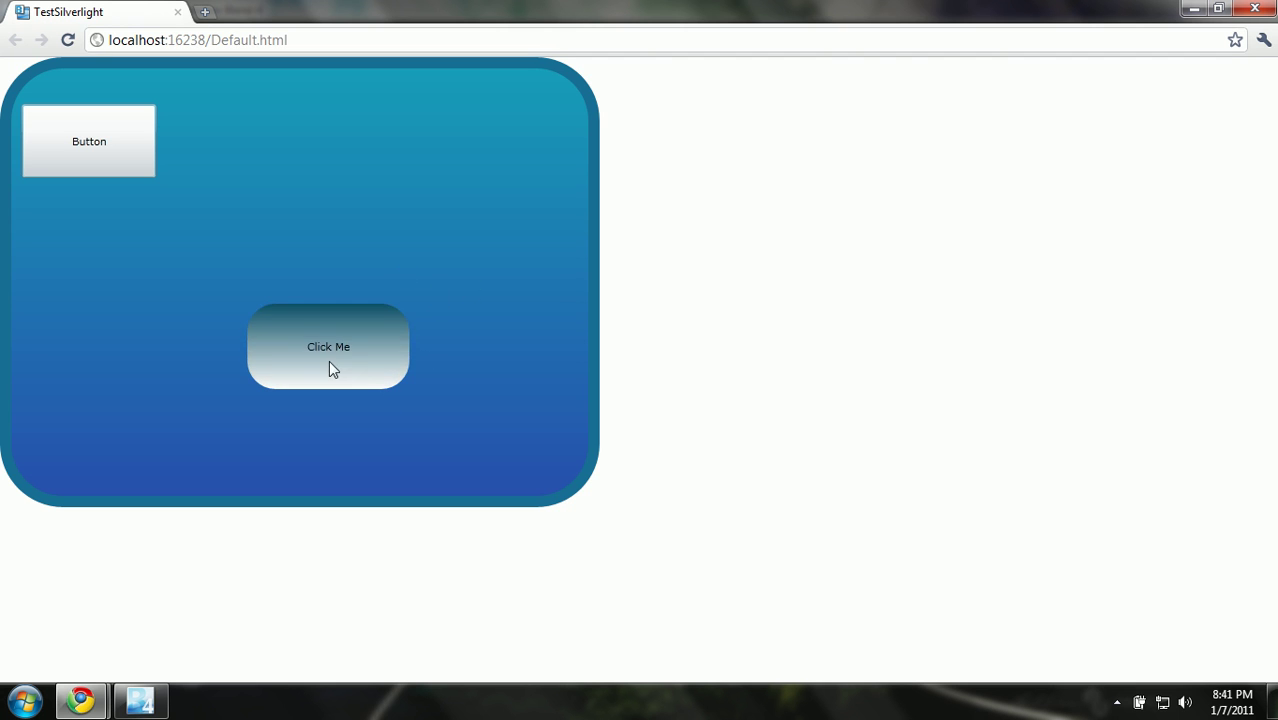
Step: Switch back to Expression Blend and compare the Click Me button's Normal and MouseOver states
left_click(140, 700)
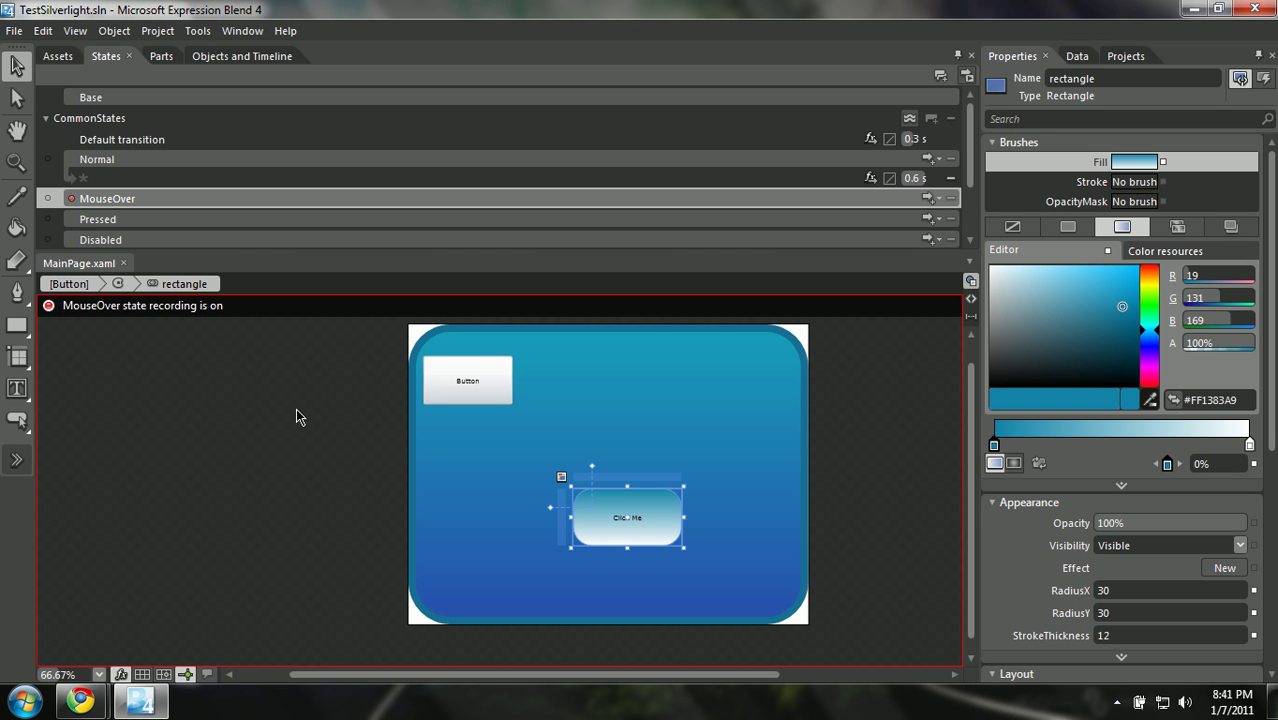
left_click(280, 166)
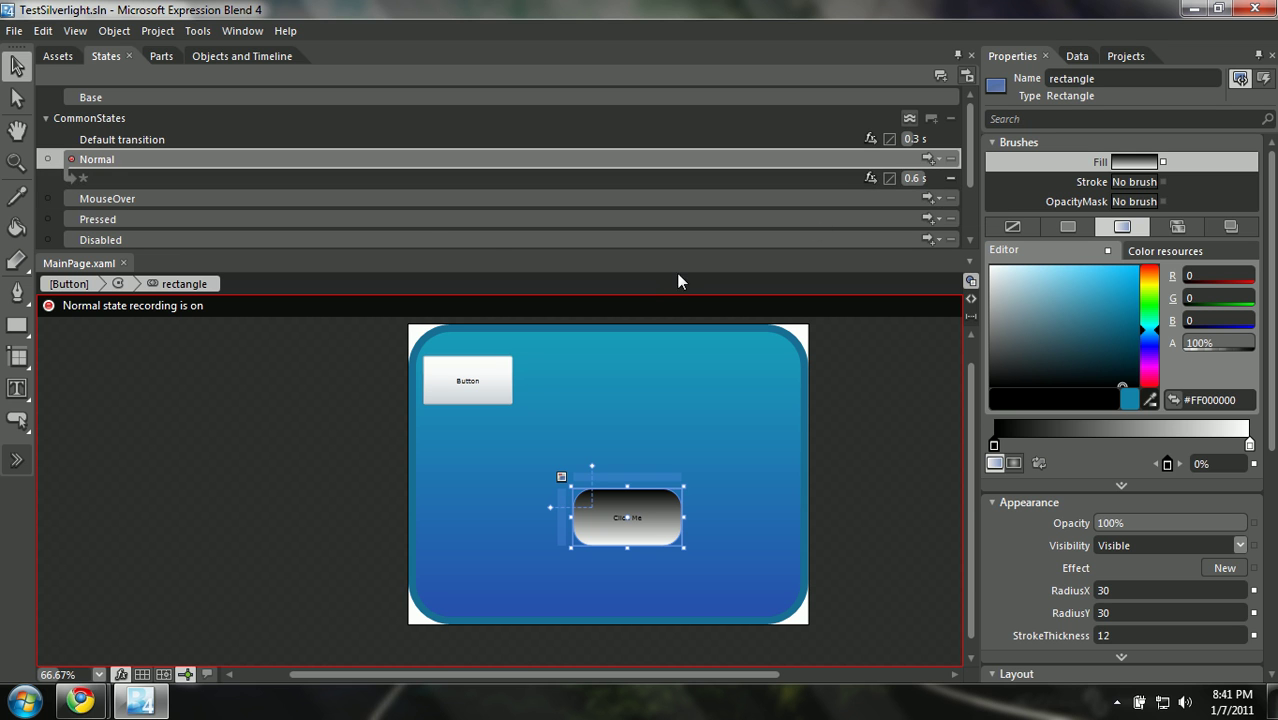
left_click(265, 199)
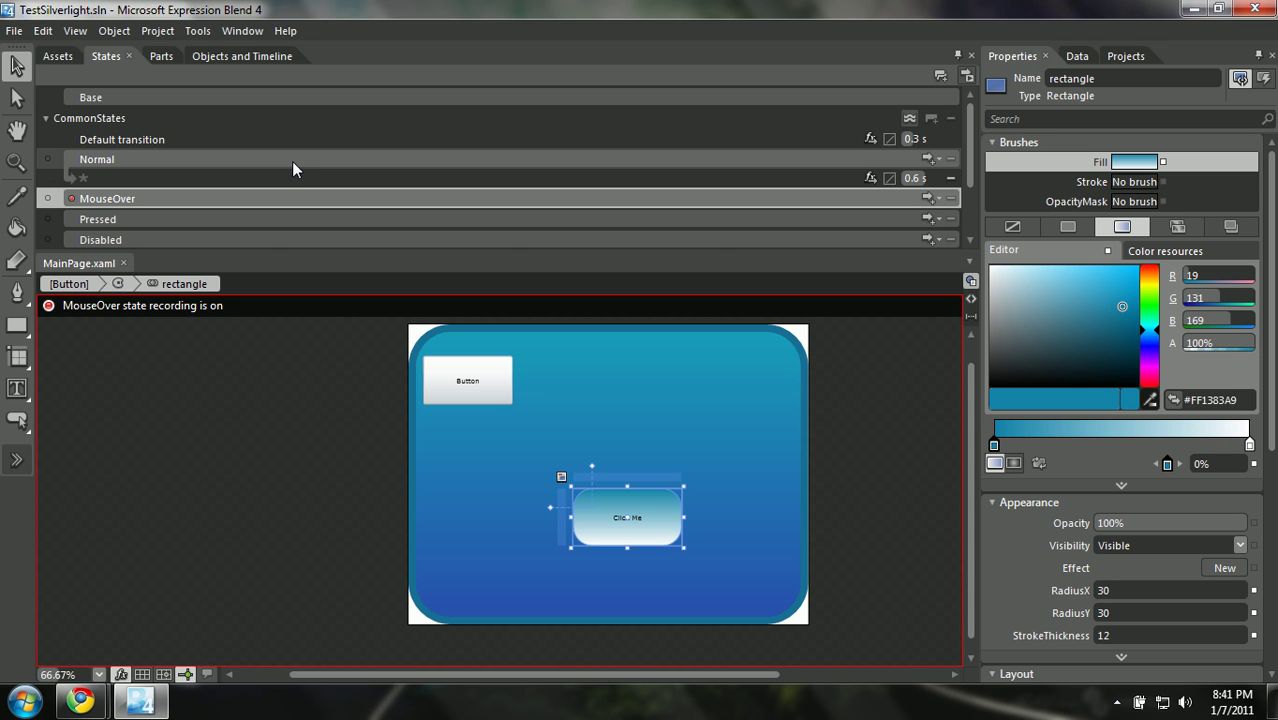
left_click(292, 162)
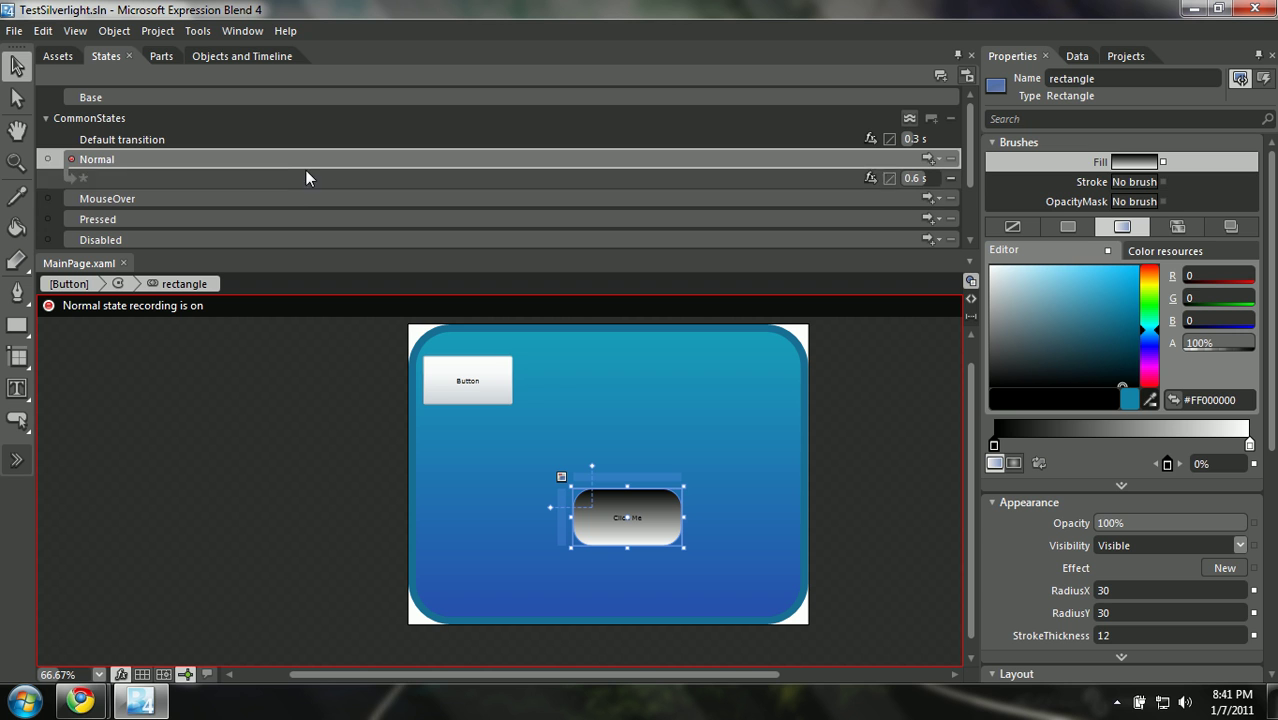
left_click(177, 199)
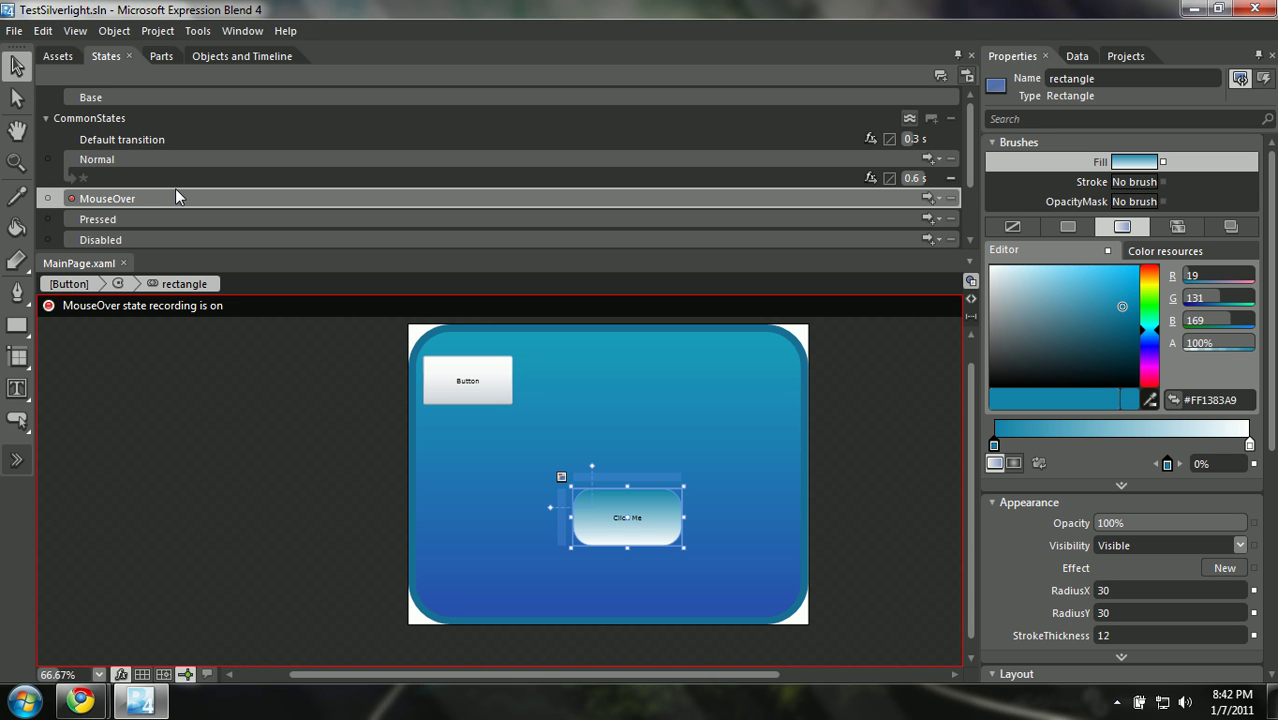
Step: Switch to the TestSilverlight page in Chrome and check the Click Me button's hover transition
left_click(80, 701)
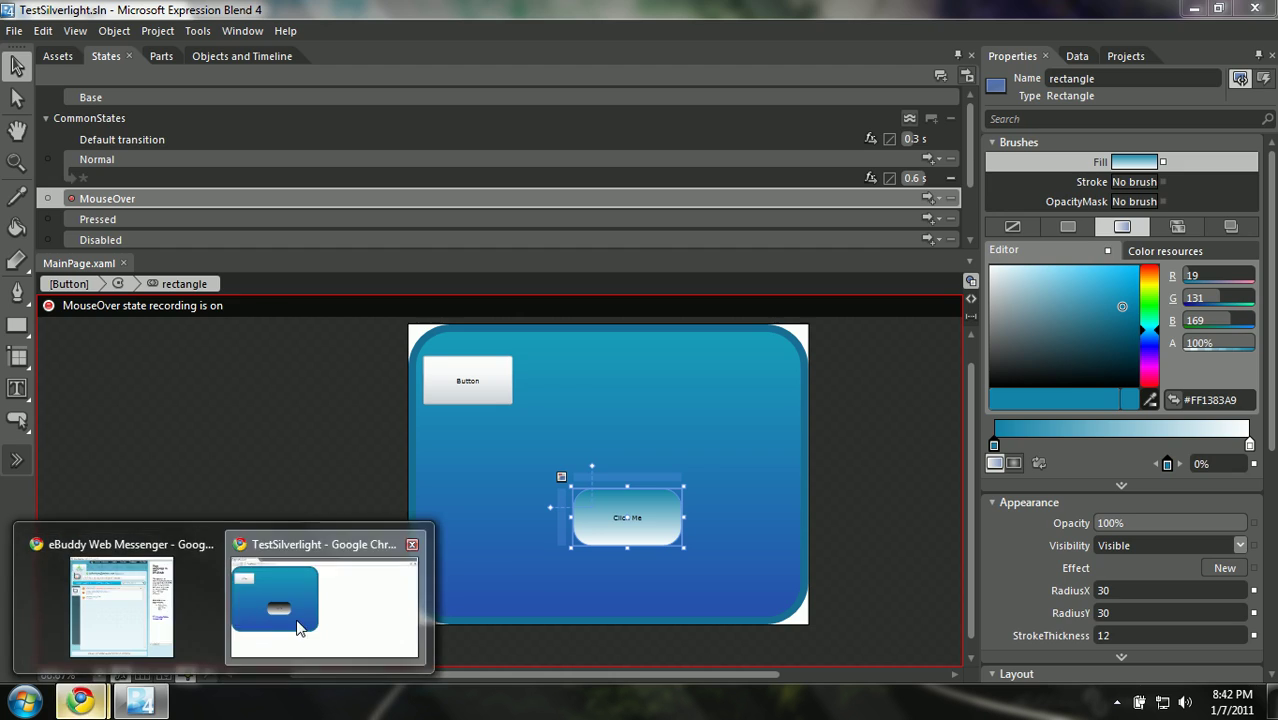
left_click(300, 625)
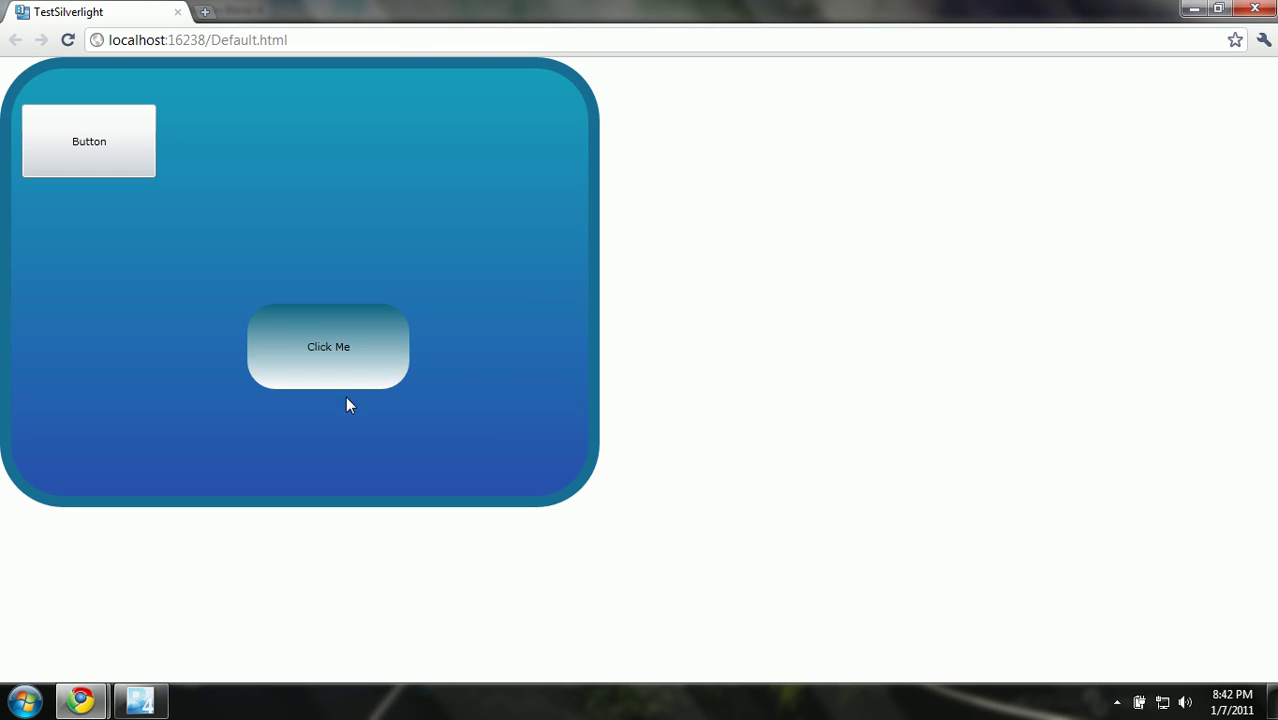